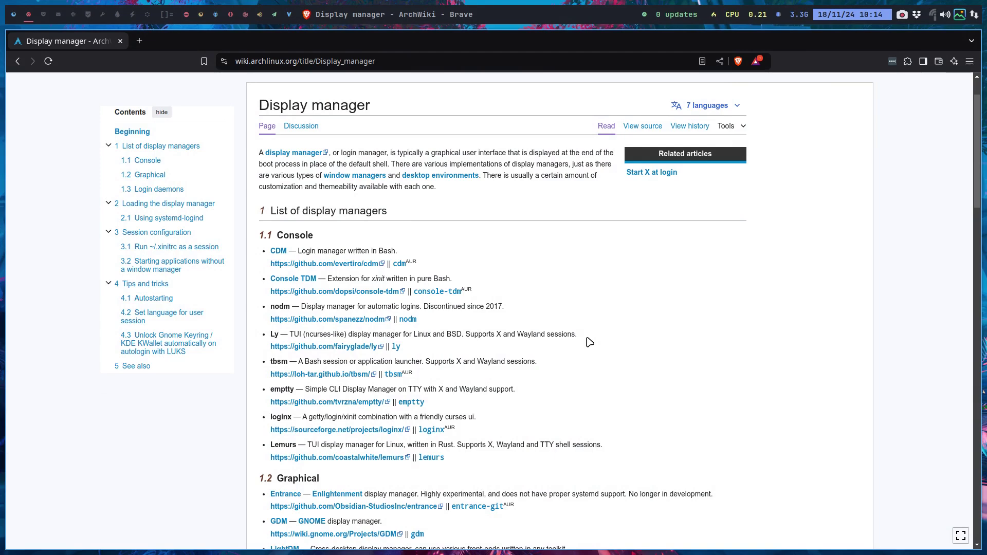
Read the ArchWiki display manager list, then bring up VirtualBox Manager showing the Net VM
{"action": "left_click", "coordinate": [17, 23]}
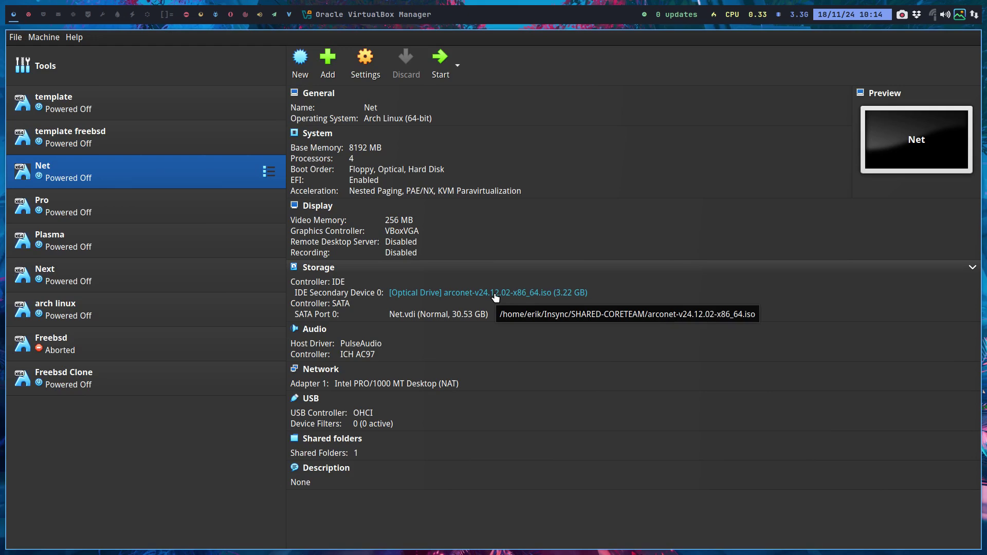
{"action": "left_click", "coordinate": [31, 13]}
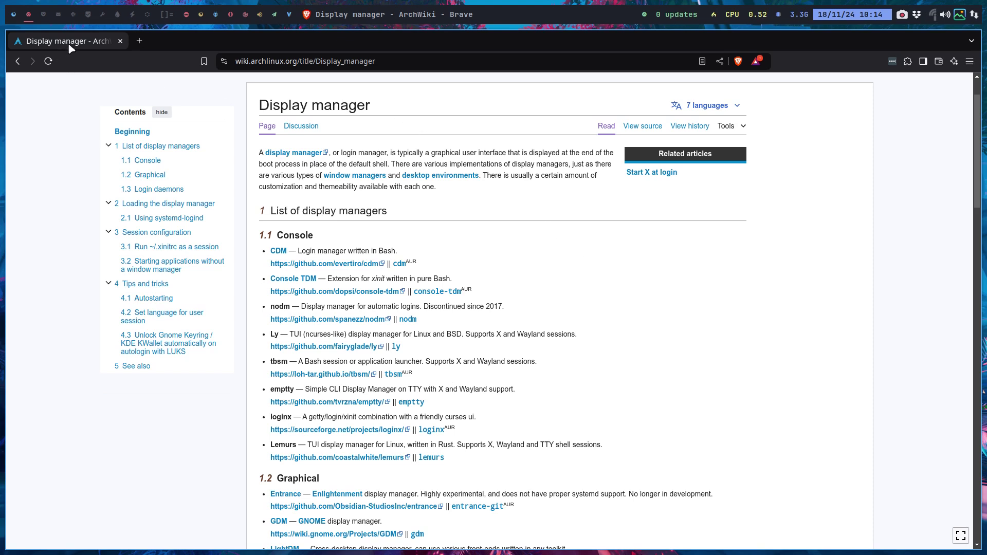
{"action": "scroll", "coordinate": [346, 309], "scroll_direction": "down", "scroll_amount": 2}
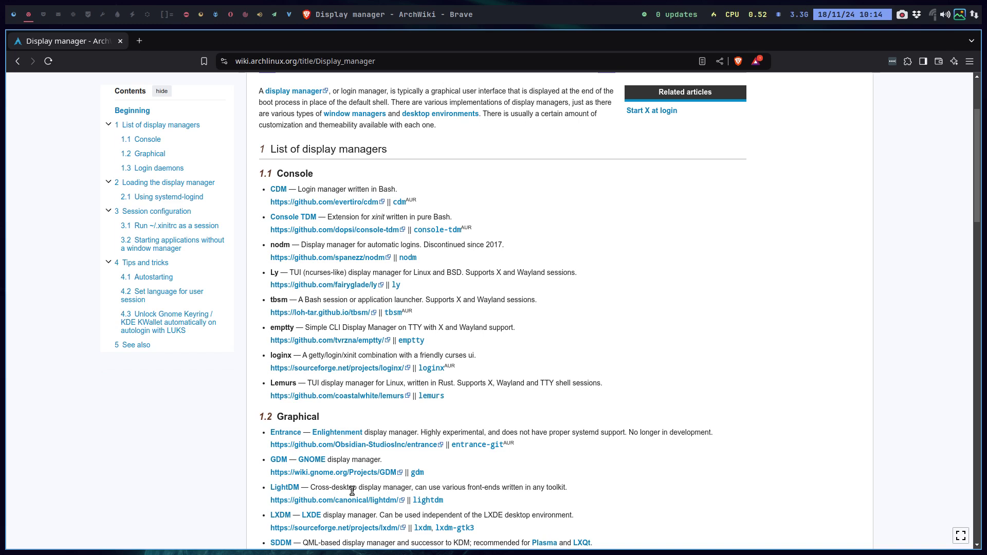
{"action": "scroll", "coordinate": [352, 494], "scroll_direction": "down", "scroll_amount": 3}
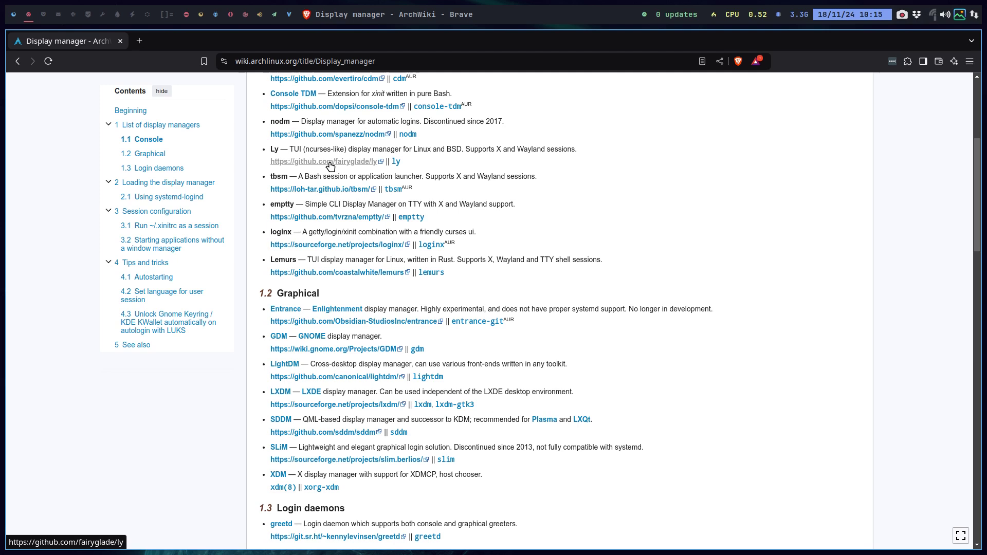
{"action": "left_click", "coordinate": [13, 19]}
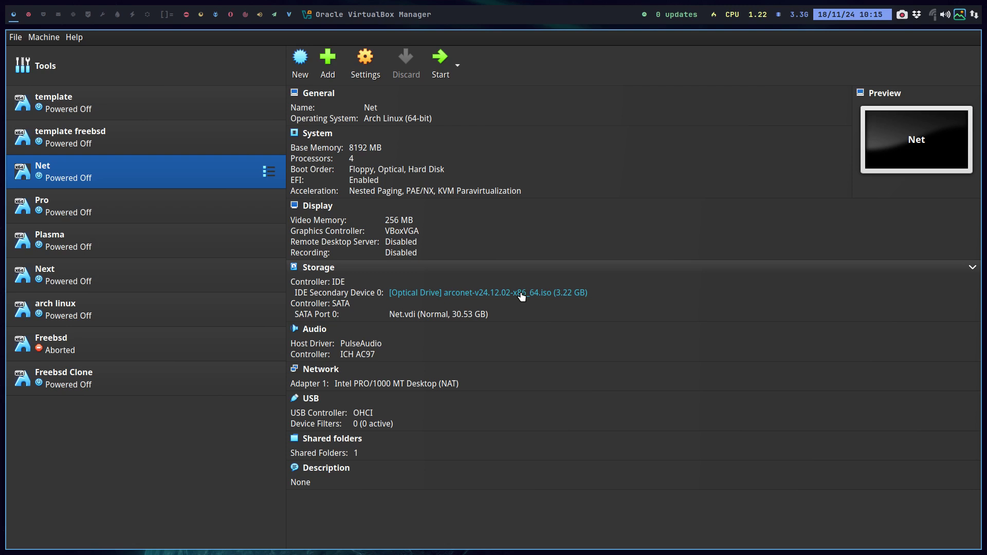
{"action": "left_click", "coordinate": [42, 14]}
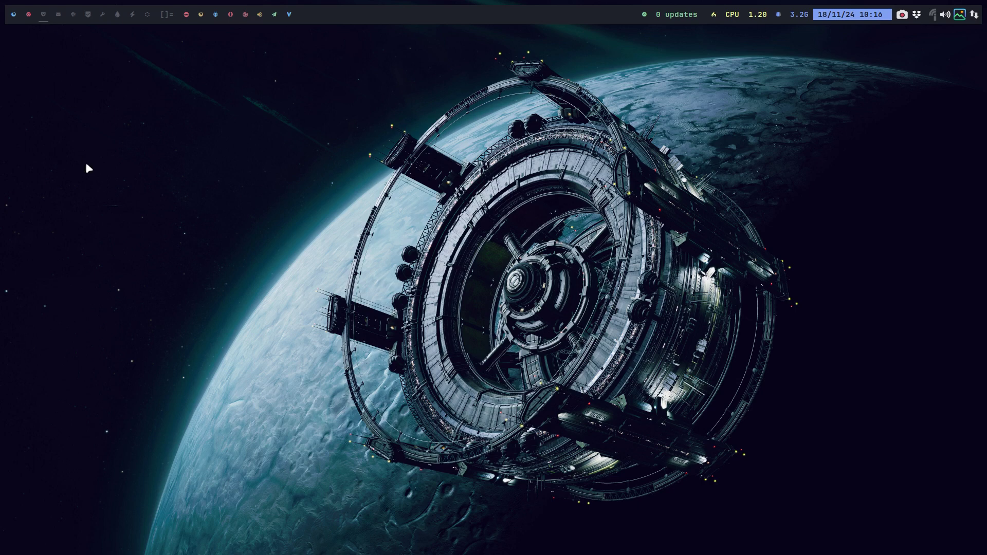
{"action": "key", "text": "super+Return"}
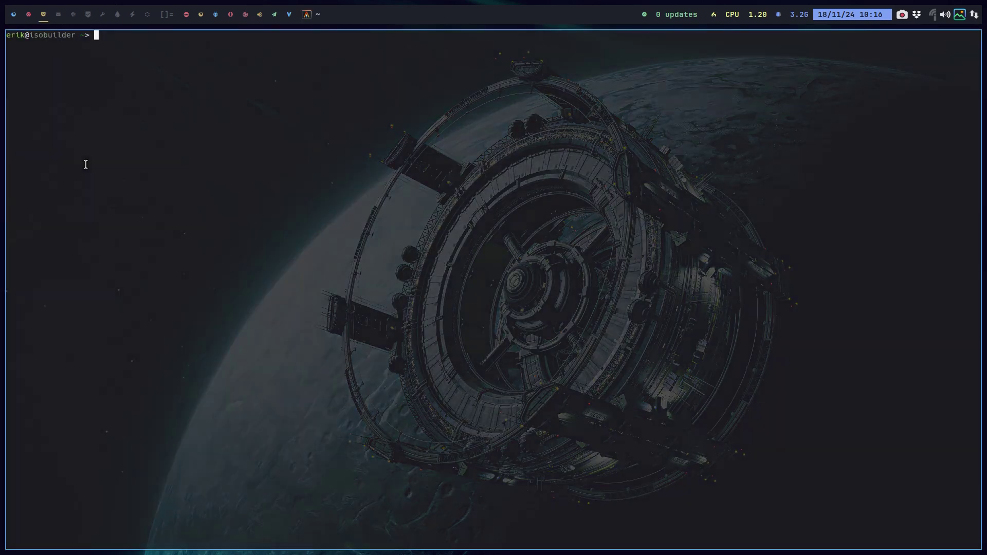
{"action": "type", "text": "+++"}
{"action": "key", "text": "ctrl+plus"}
{"action": "key", "text": "ctrl+plus"}
{"action": "key", "text": "ctrl+plus"}
{"action": "key", "text": "ctrl+plus"}
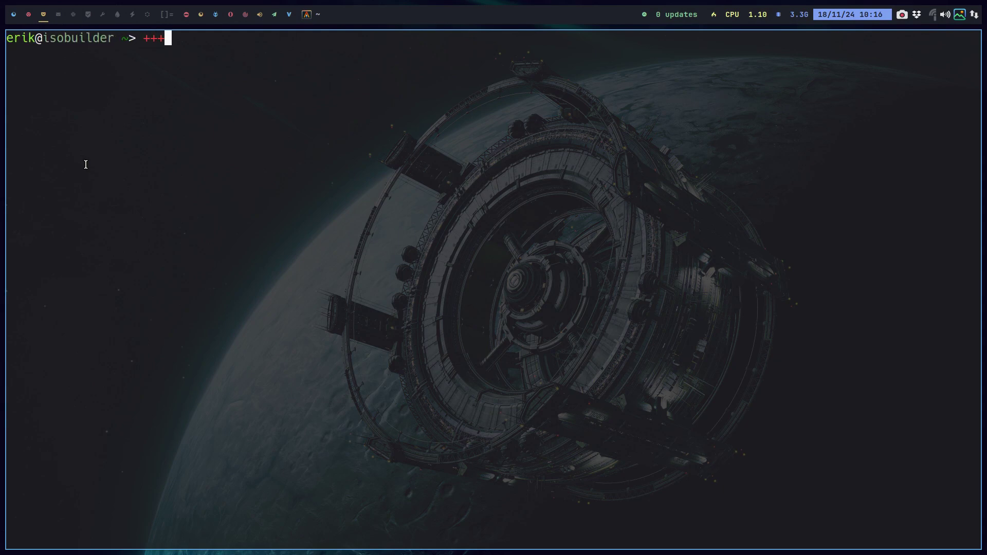
{"action": "key", "text": "ctrl+plus"}
{"action": "key", "text": "BackSpace"}
{"action": "key", "text": "BackSpace"}
{"action": "key", "text": "BackSpace"}
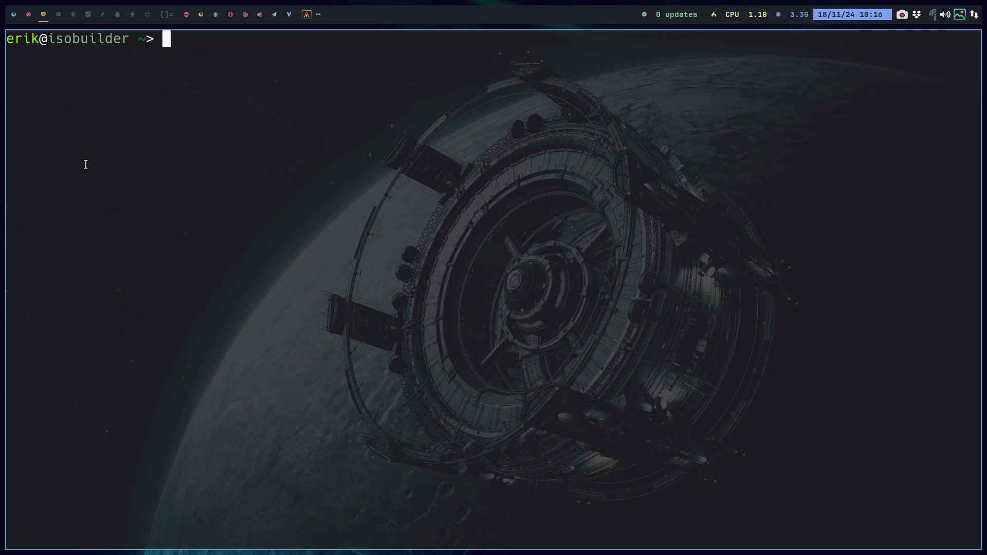
{"action": "type", "text": "tolightdm"}
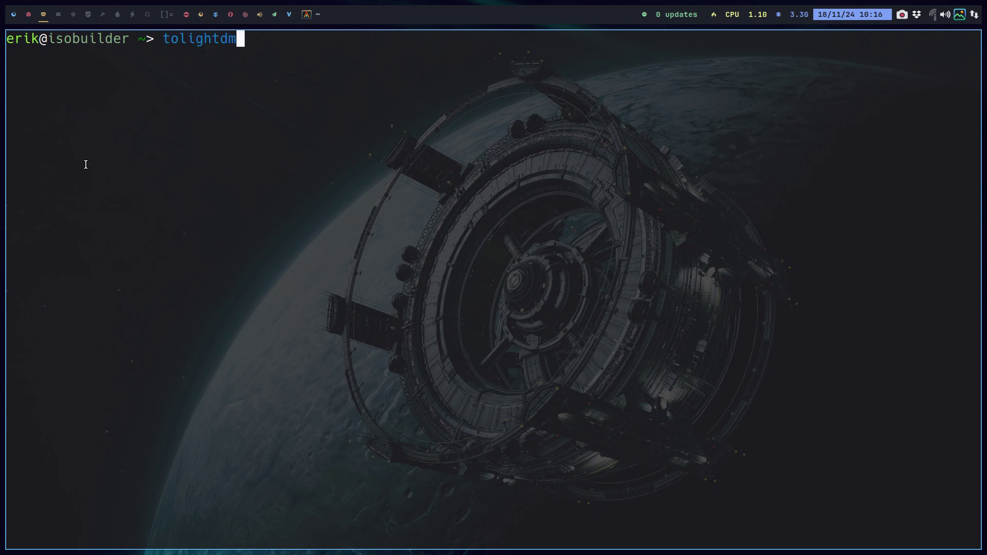
{"action": "key", "text": "Left"}
{"action": "key", "text": "BackSpace"}
{"action": "key", "text": "BackSpace"}
{"action": "key", "text": "BackSpace"}
{"action": "key", "text": "BackSpace"}
{"action": "key", "text": "BackSpace"}
{"action": "key", "text": "BackSpace"}
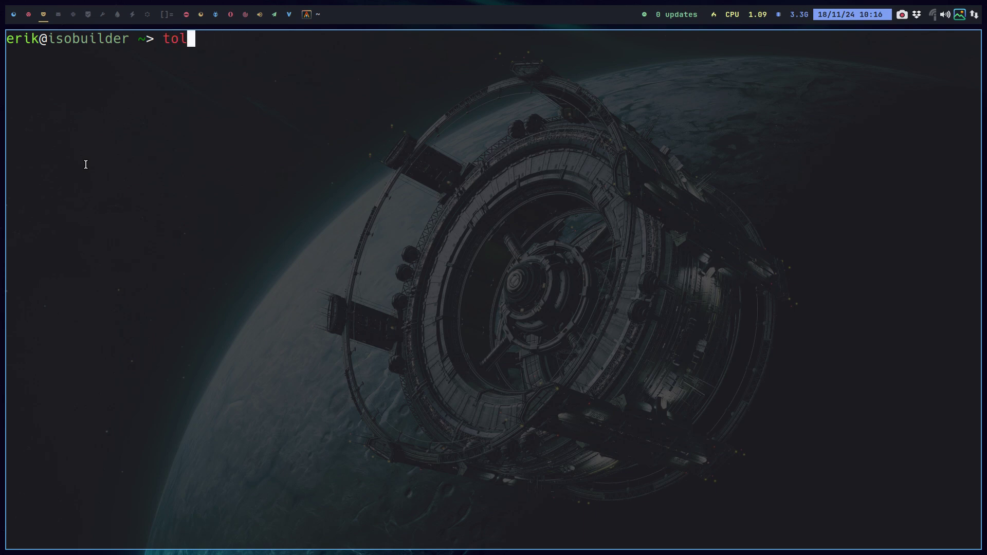
{"action": "type", "text": "sdd"}
{"action": "key", "text": "Left"}
{"action": "key", "text": "BackSpace"}
{"action": "key", "text": "BackSpace"}
{"action": "type", "text": "lx"}
{"action": "key", "text": "End"}
{"action": "key", "text": "BackSpace"}
{"action": "key", "text": "BackSpace"}
{"action": "key", "text": "BackSpace"}
{"action": "key", "text": "BackSpace"}
{"action": "type", "text": "ly"}
{"action": "key", "text": "BackSpace"}
{"action": "key", "text": "BackSpace"}
{"action": "type", "text": "g"}
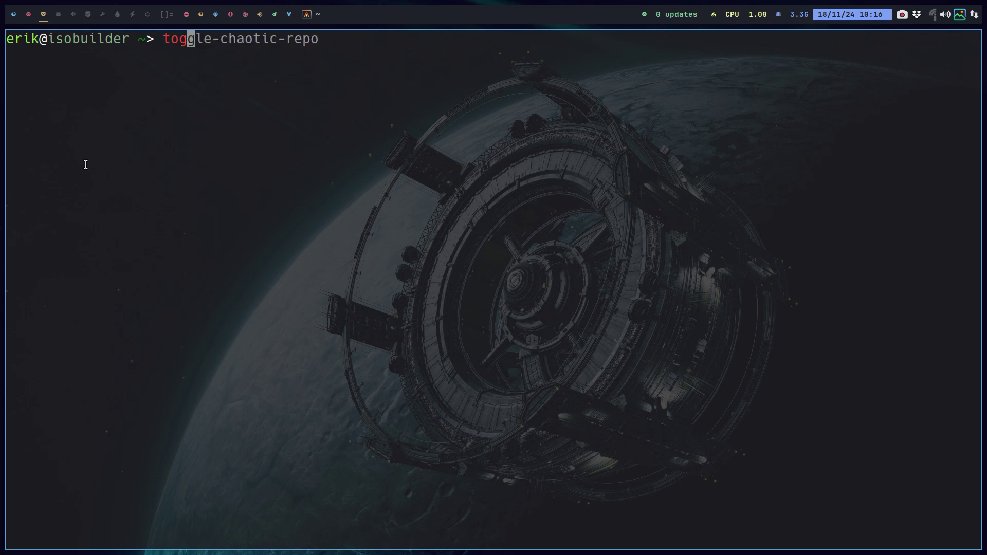
{"action": "type", "text": "dm"}
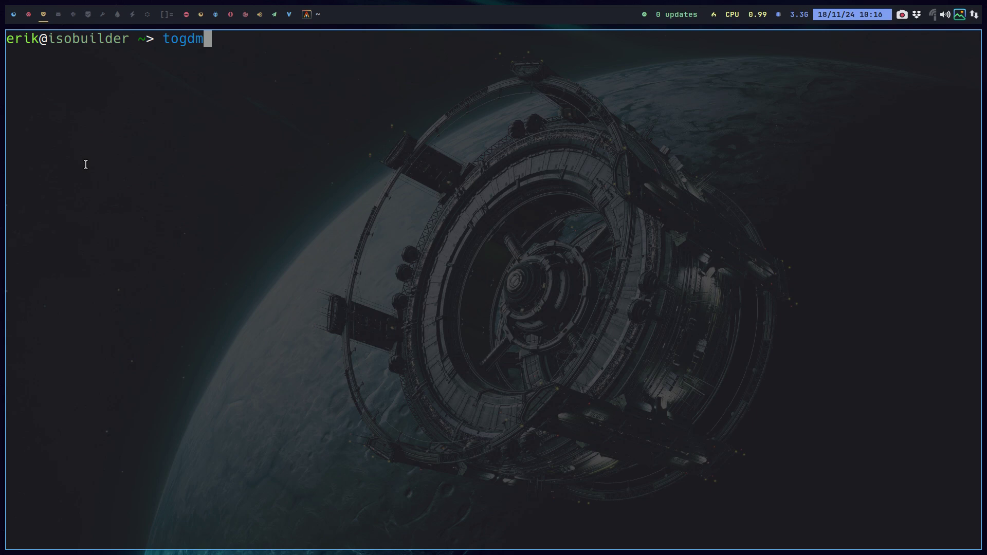
{"action": "key", "text": "Return"}
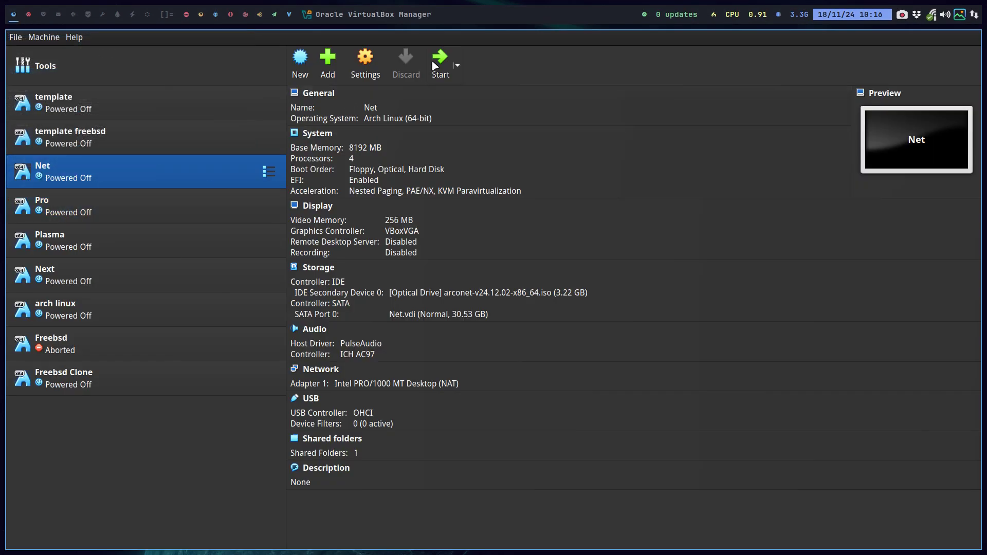
Boot the Net VM and run tolightdm in a guest terminal
{"action": "left_click", "coordinate": [438, 62]}
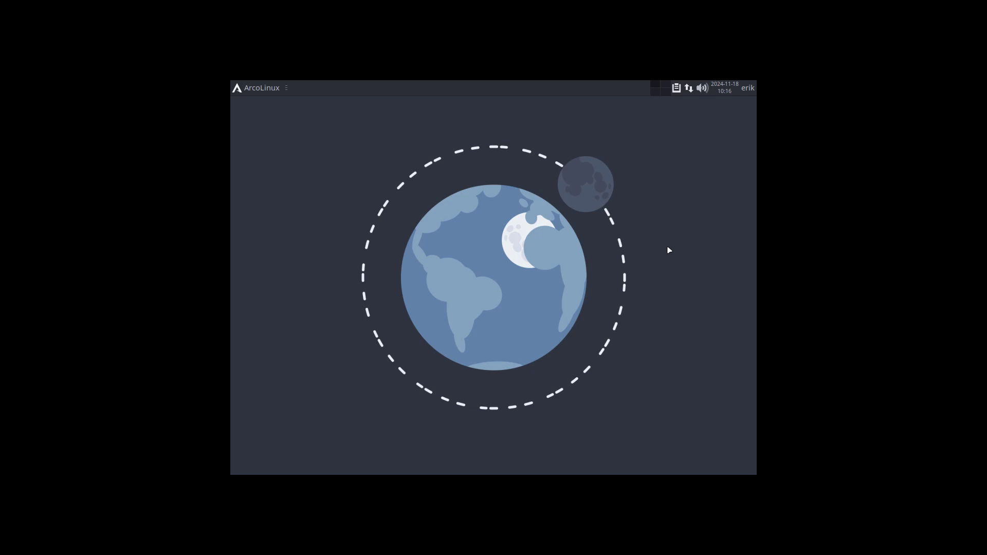
{"action": "key", "text": "super+Return"}
{"action": "type", "text": "to"}
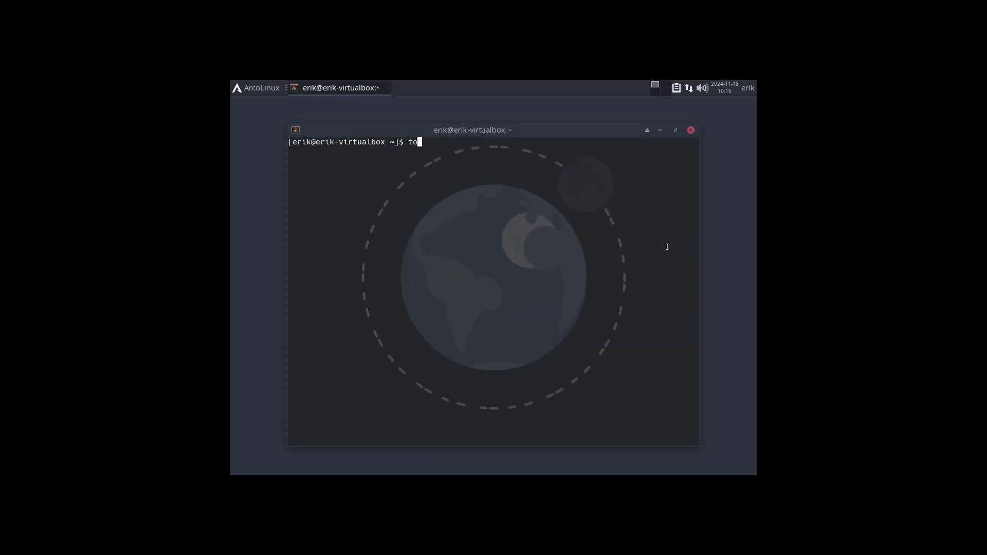
{"action": "type", "text": "lightdm"}
{"action": "key", "text": "Return"}
{"action": "key", "text": "Return"}
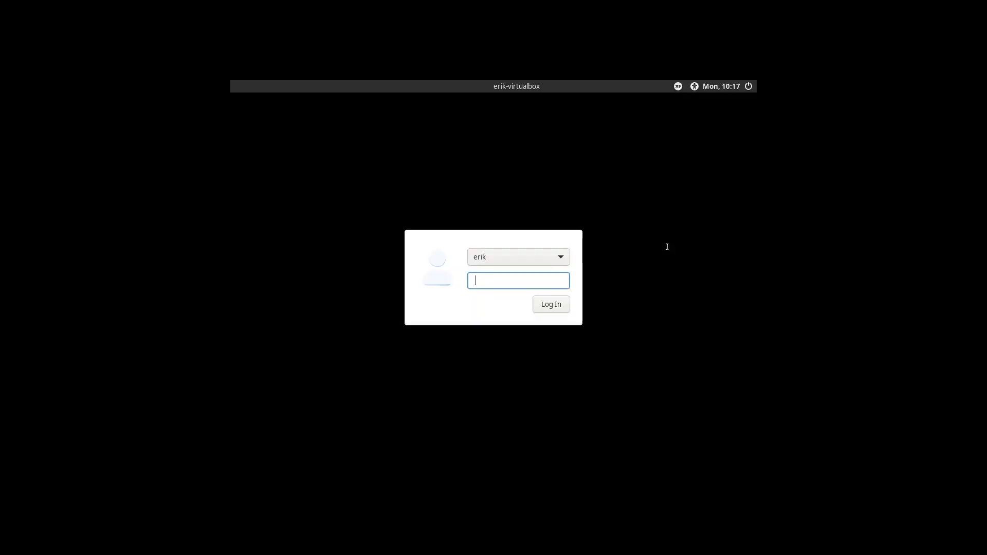
{"action": "type", "text": "••"}
Log in to the desktop and run toly in a terminal
{"action": "key", "text": "Return"}
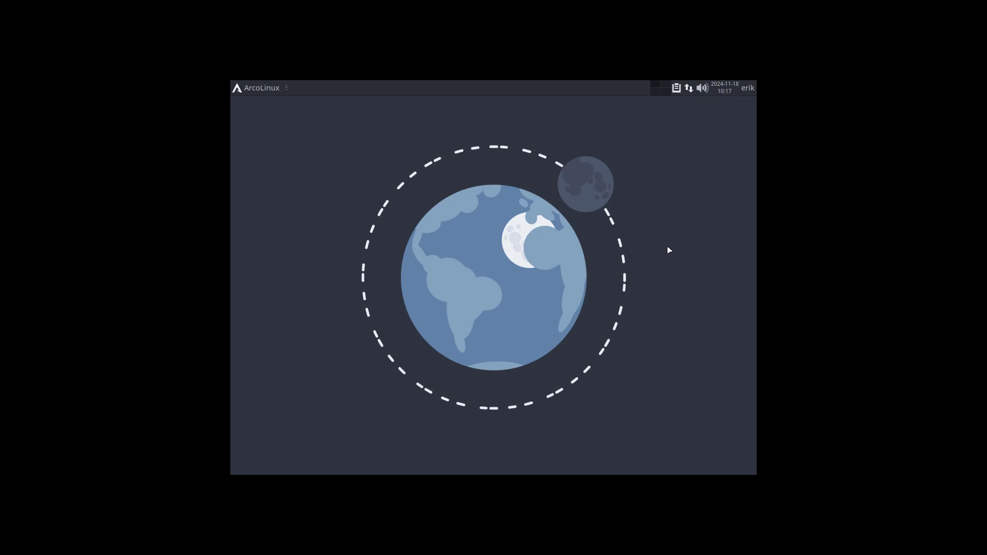
{"action": "key", "text": "super+Return"}
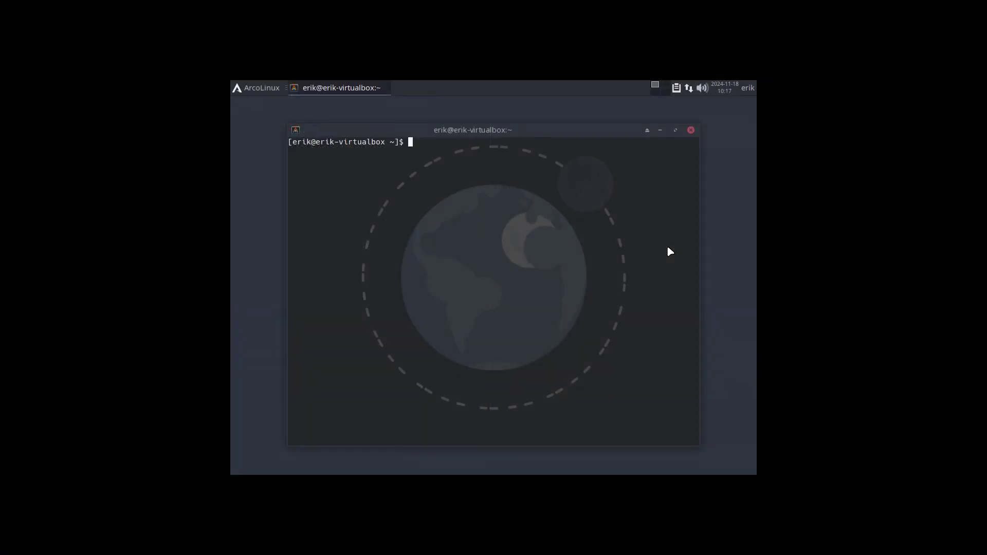
{"action": "type", "text": "toly"}
{"action": "key", "text": "Return"}
{"action": "key", "text": "Return"}
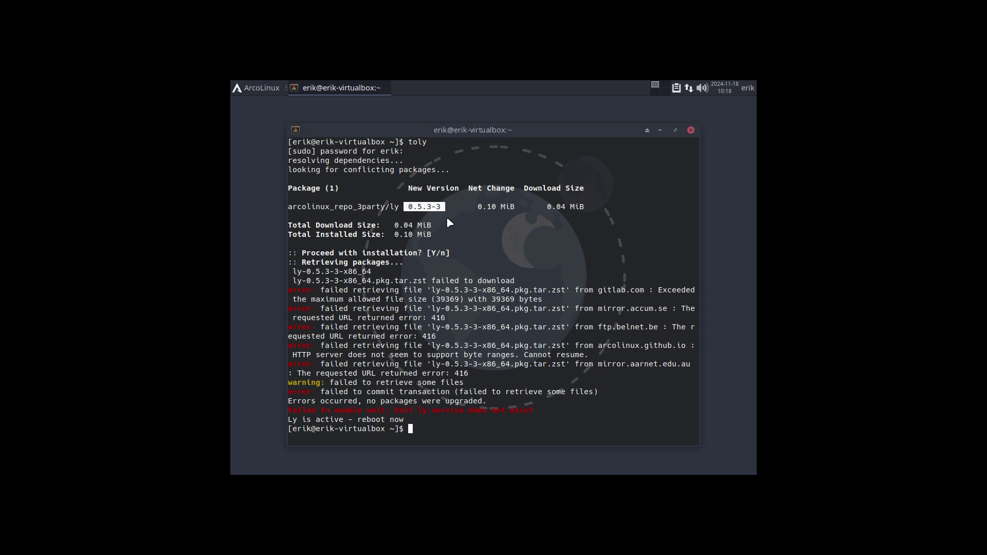
{"action": "type", "text": "updat"}
{"action": "type", "text": "e"}
Update the package database without upgrading, and search for ly, marking extra/ly
{"action": "key", "text": "Return"}
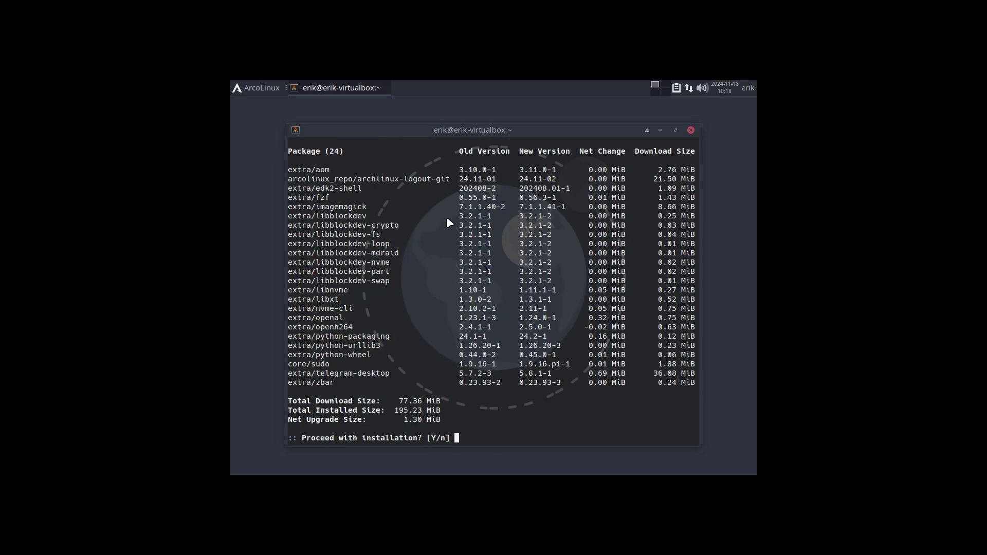
{"action": "type", "text": "n"}
{"action": "key", "text": "Return"}
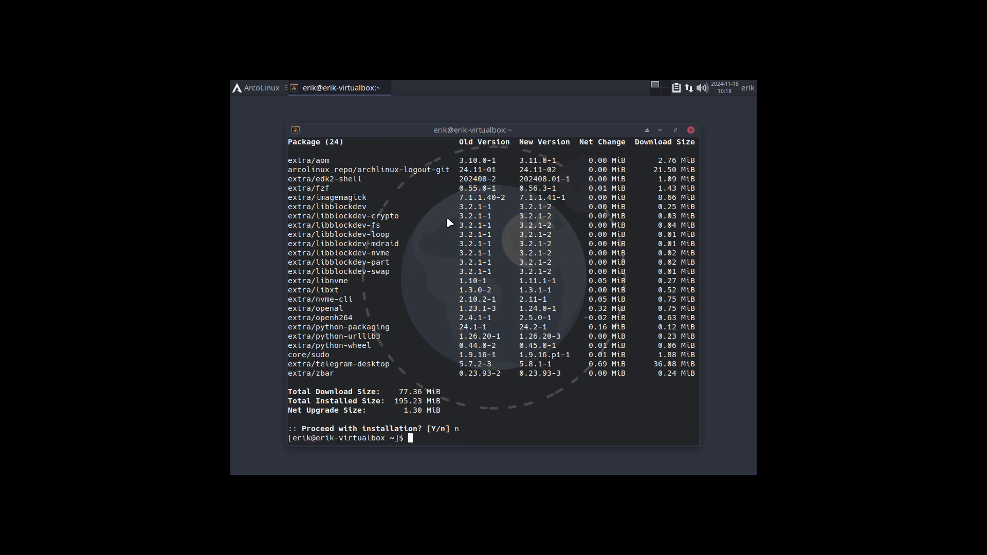
{"action": "type", "text": "yay"}
{"action": "type", "text": " ly"}
{"action": "key", "text": "Return"}
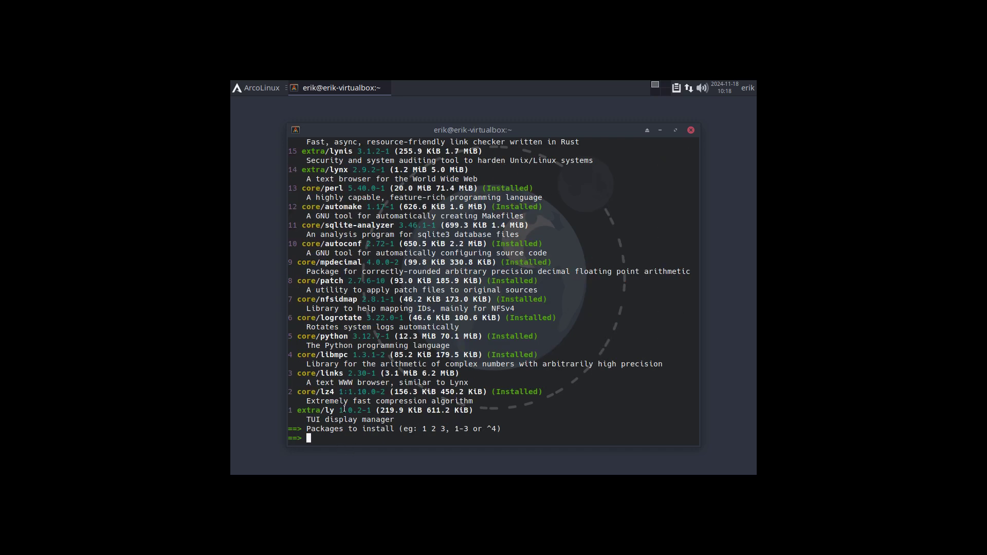
{"action": "left_click_drag", "start_coordinate": [344, 409], "coordinate": [293, 410]}
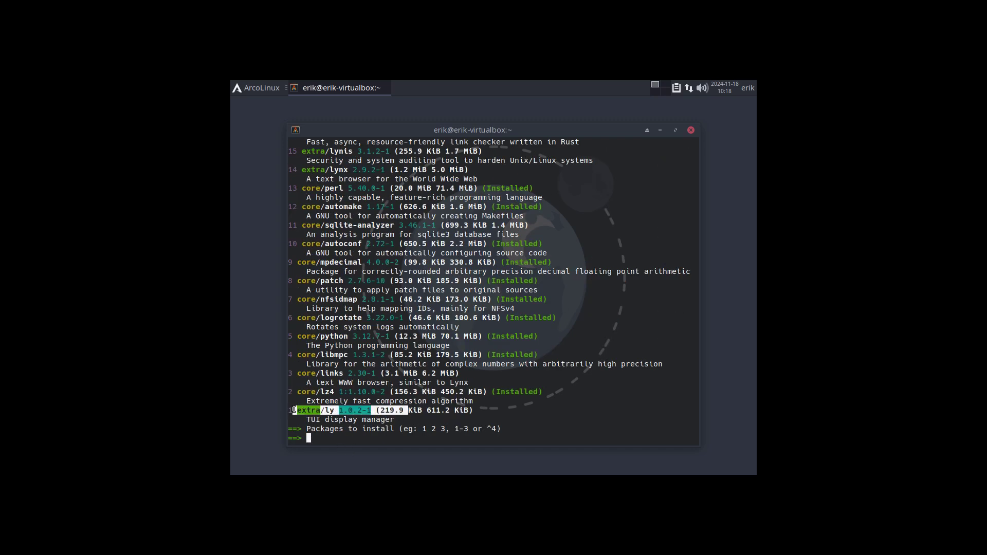
{"action": "scroll", "coordinate": [498, 420], "scroll_direction": "up", "scroll_amount": 3}
{"action": "scroll", "coordinate": [498, 419], "scroll_direction": "up", "scroll_amount": 3}
{"action": "scroll", "coordinate": [498, 420], "scroll_direction": "up", "scroll_amount": 3}
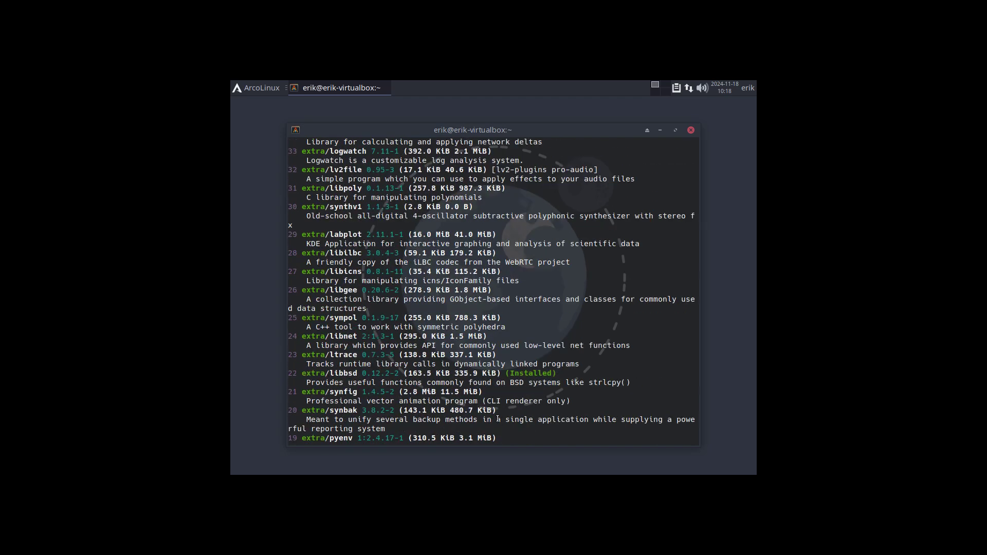
{"action": "scroll", "coordinate": [499, 424], "scroll_direction": "up", "scroll_amount": 3}
{"action": "scroll", "coordinate": [501, 432], "scroll_direction": "up", "scroll_amount": 3}
{"action": "scroll", "coordinate": [505, 442], "scroll_direction": "up", "scroll_amount": 3}
{"action": "scroll", "coordinate": [505, 441], "scroll_direction": "down", "scroll_amount": 3}
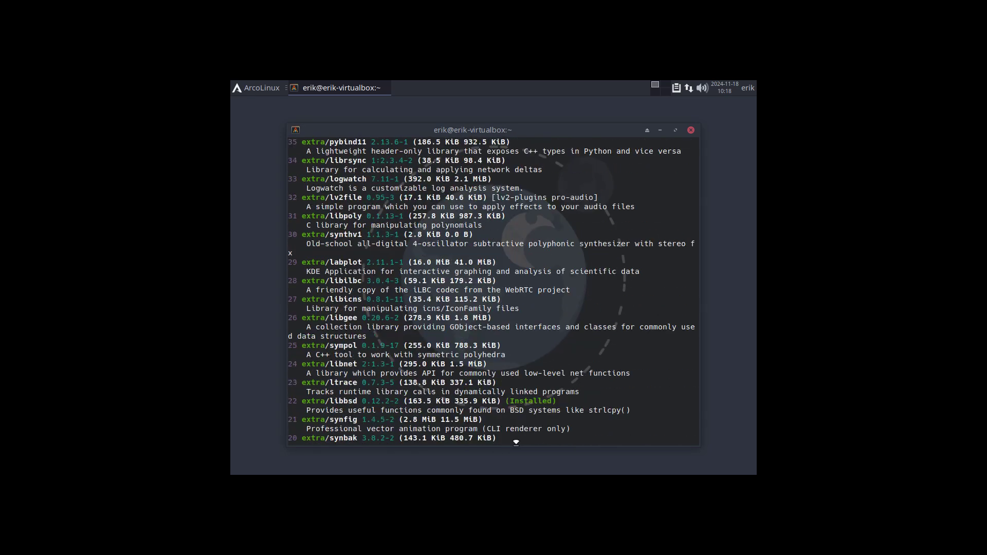
{"action": "scroll", "coordinate": [516, 440], "scroll_direction": "down", "scroll_amount": 8}
{"action": "type", "text": "yay ly"}
Install ly 1.0.2 (option 1) from extra, then run toly to enable it and reboot
{"action": "key", "text": "Return"}
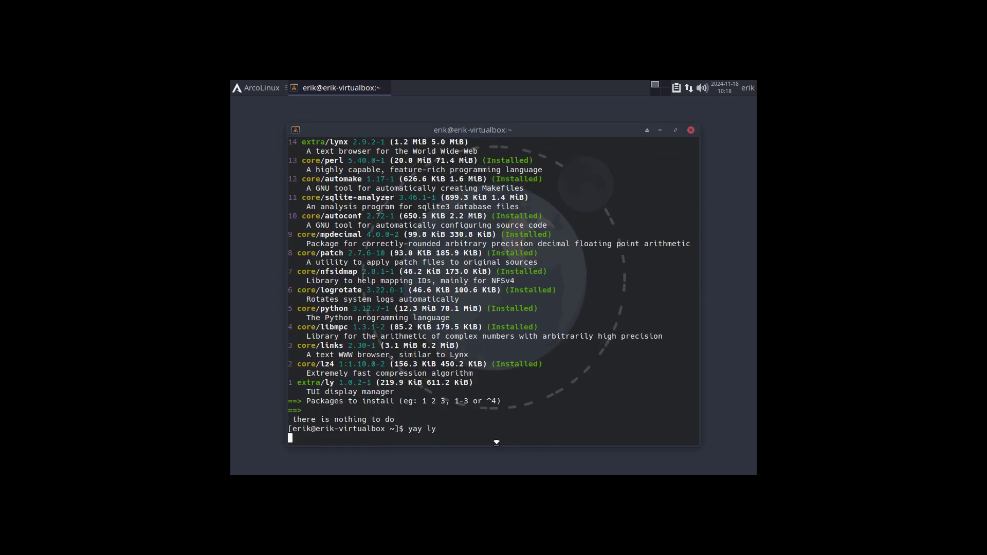
{"action": "type", "text": "1"}
{"action": "key", "text": "Return"}
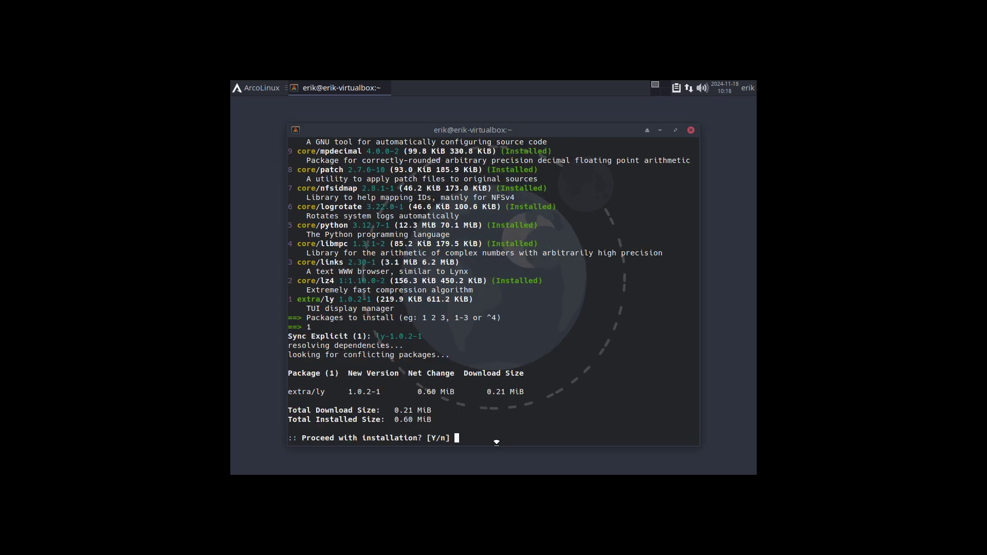
{"action": "key", "text": "Return"}
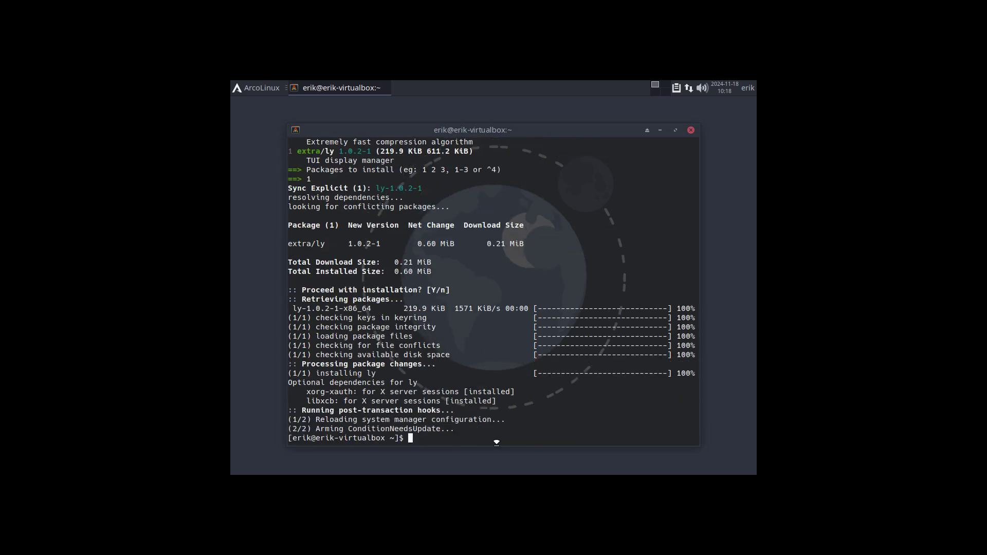
{"action": "type", "text": "toly"}
{"action": "key", "text": "Return"}
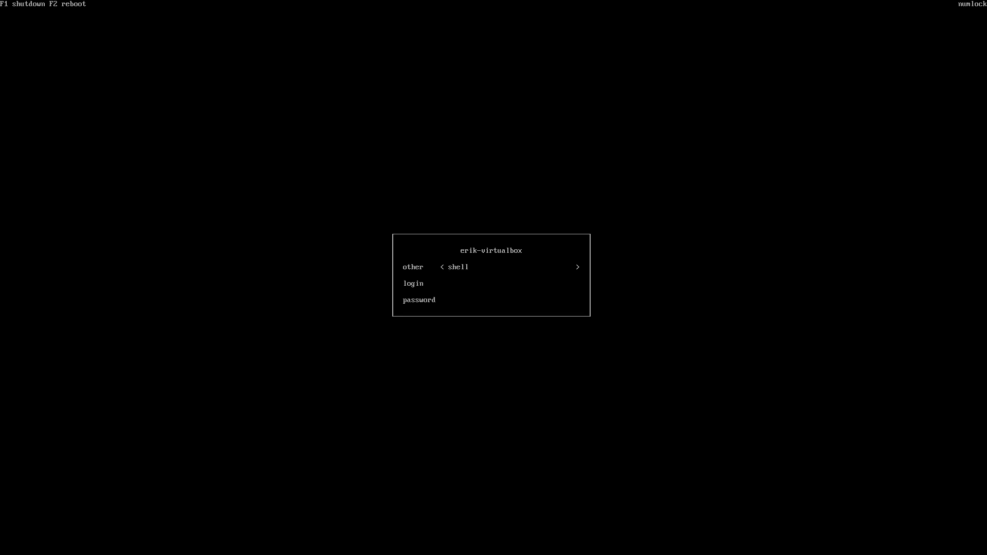
Select Xfce Session in ly and log in with the username and password
{"action": "key", "text": "Right"}
{"action": "key", "text": "Left"}
{"action": "key", "text": "Right"}
{"action": "type", "text": "eri"}
{"action": "key", "text": "Return"}
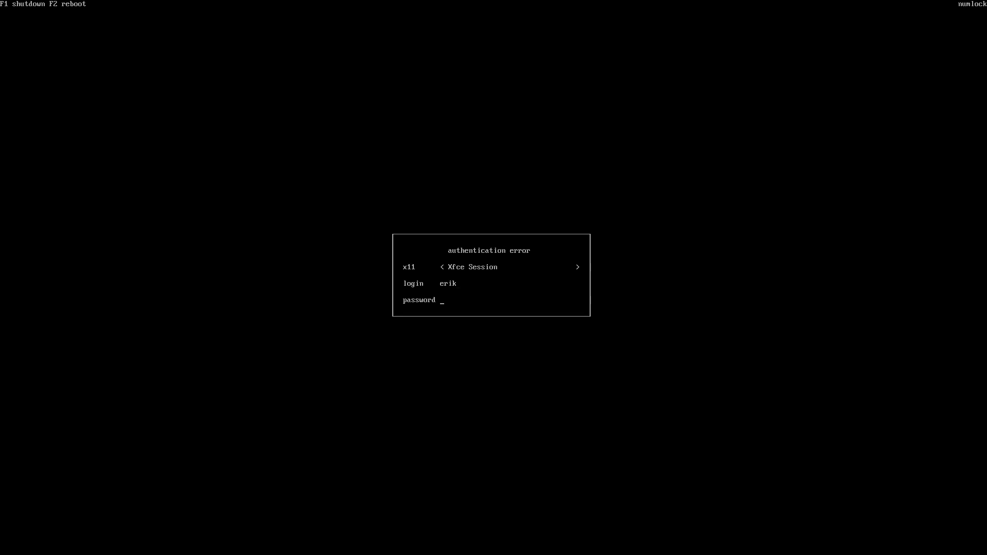
{"action": "type", "text": "**"}
{"action": "type", "text": "**"}
{"action": "key", "text": "Return"}
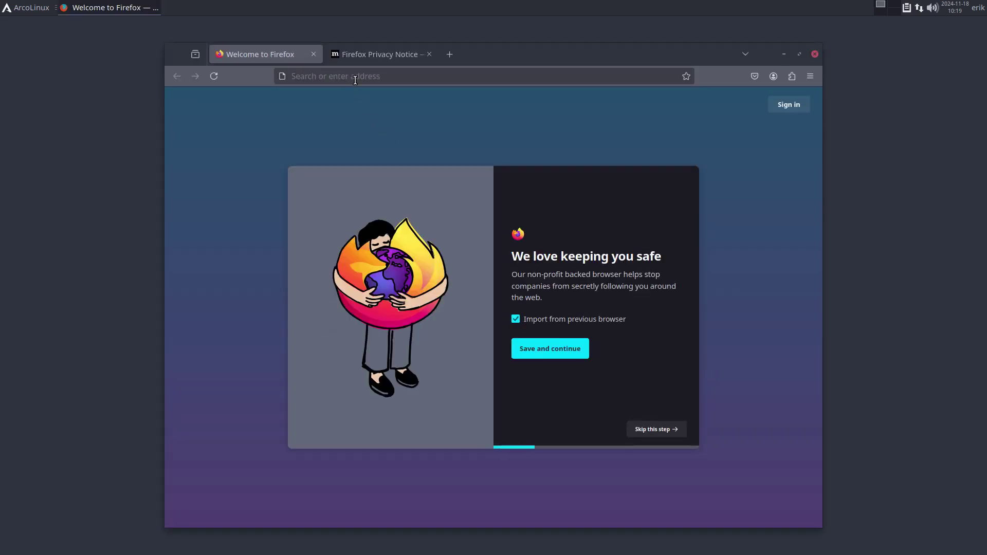
Google 'github ly', reject the cookies, and open the fairyglade/ly result
{"action": "left_click", "coordinate": [355, 75]}
{"action": "type", "text": "github "}
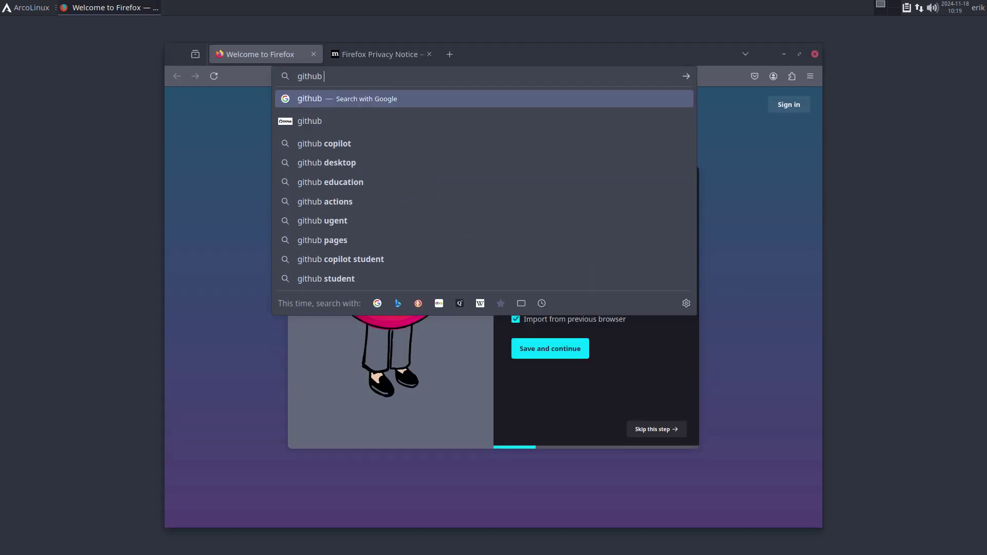
{"action": "type", "text": "ly"}
{"action": "key", "text": "Return"}
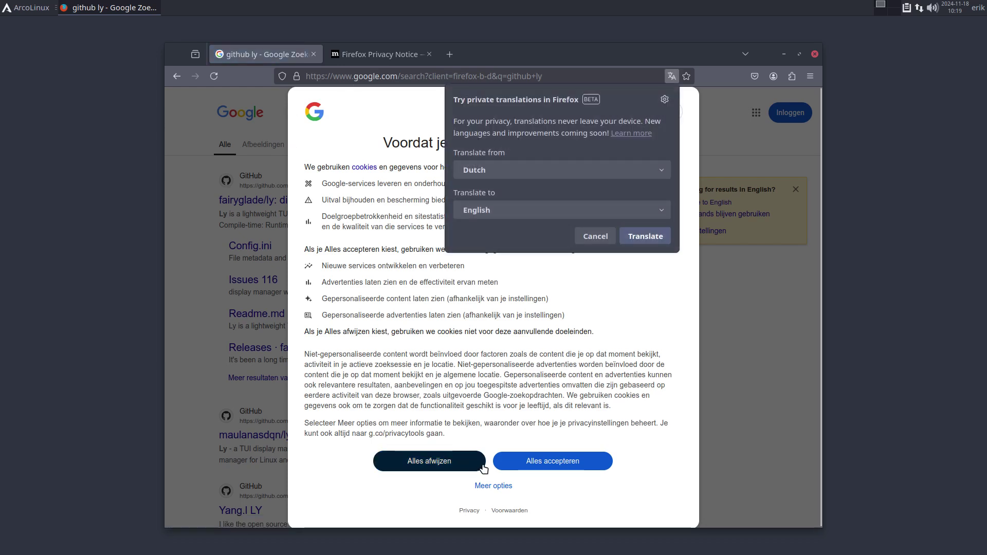
{"action": "left_click", "coordinate": [484, 468]}
{"action": "left_click", "coordinate": [370, 204]}
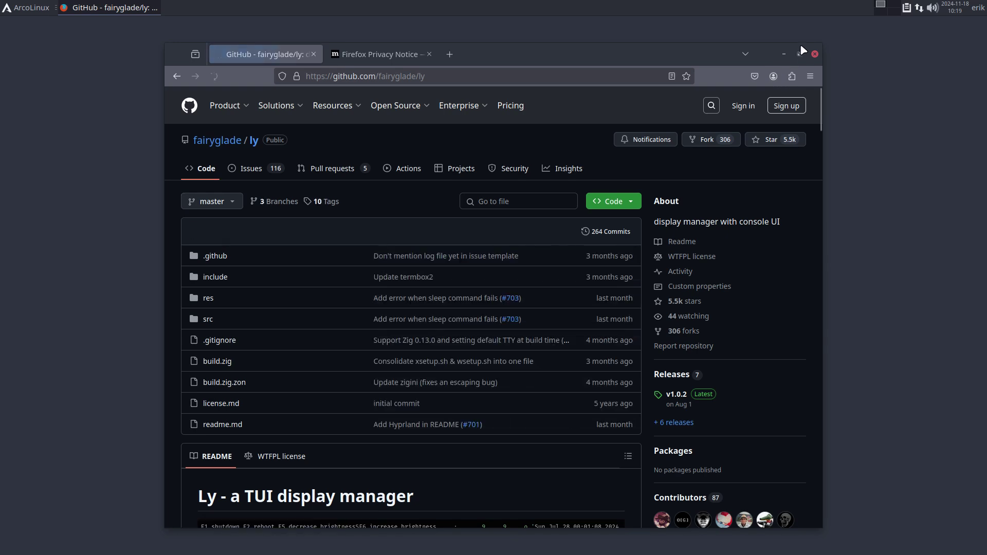
{"action": "left_click", "coordinate": [800, 48]}
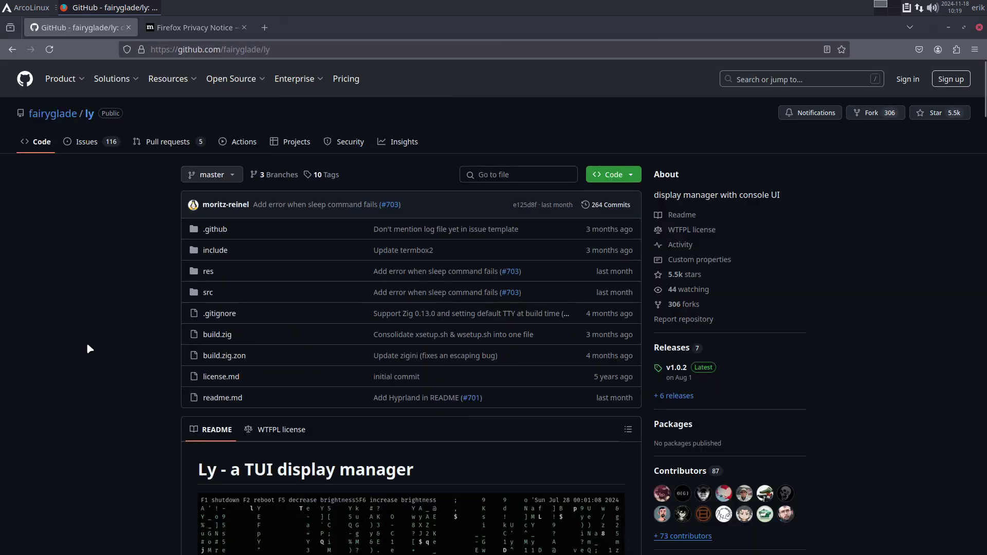
{"action": "scroll", "coordinate": [89, 353], "scroll_direction": "down", "scroll_amount": 3}
{"action": "scroll", "coordinate": [90, 352], "scroll_direction": "down", "scroll_amount": 2}
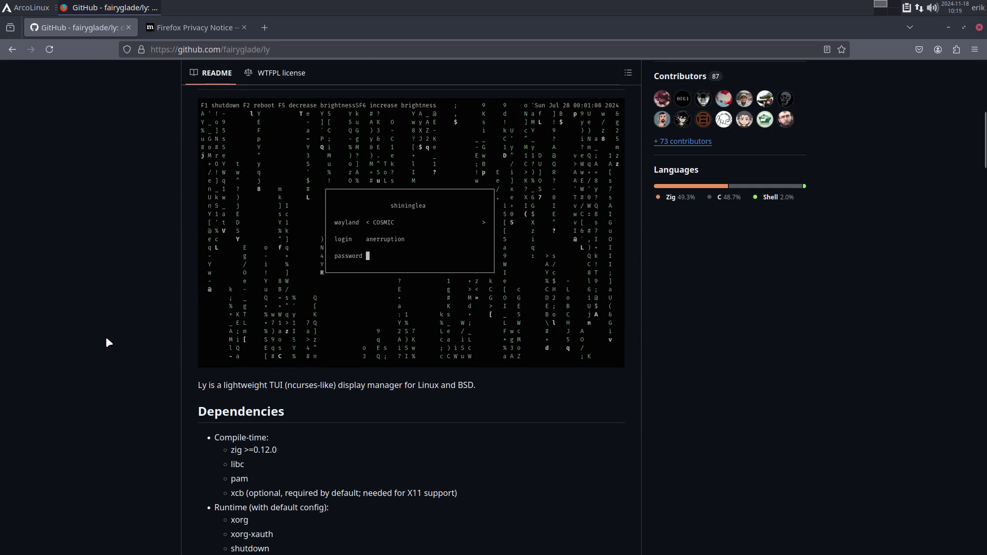
{"action": "scroll", "coordinate": [159, 275], "scroll_direction": "down", "scroll_amount": 2}
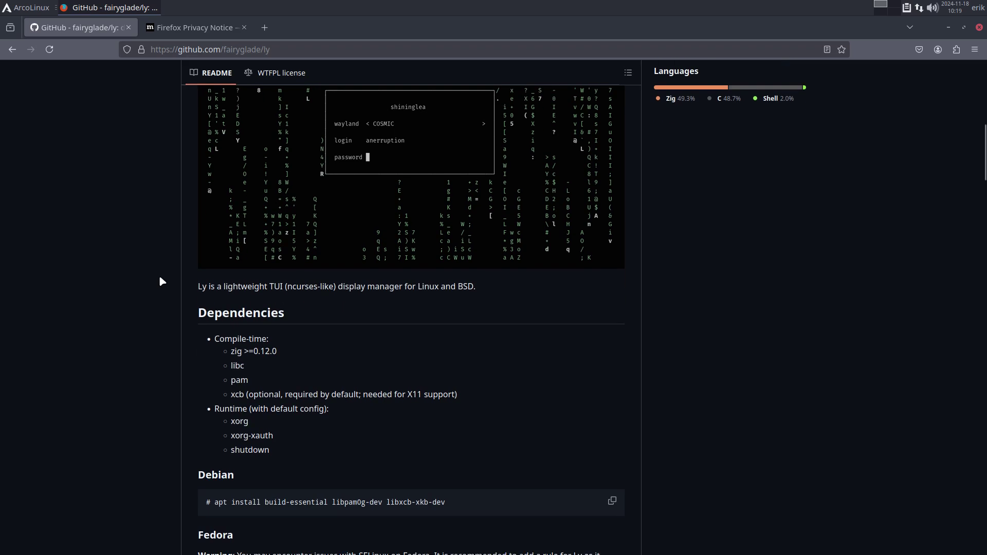
{"action": "scroll", "coordinate": [189, 230], "scroll_direction": "down", "scroll_amount": 2}
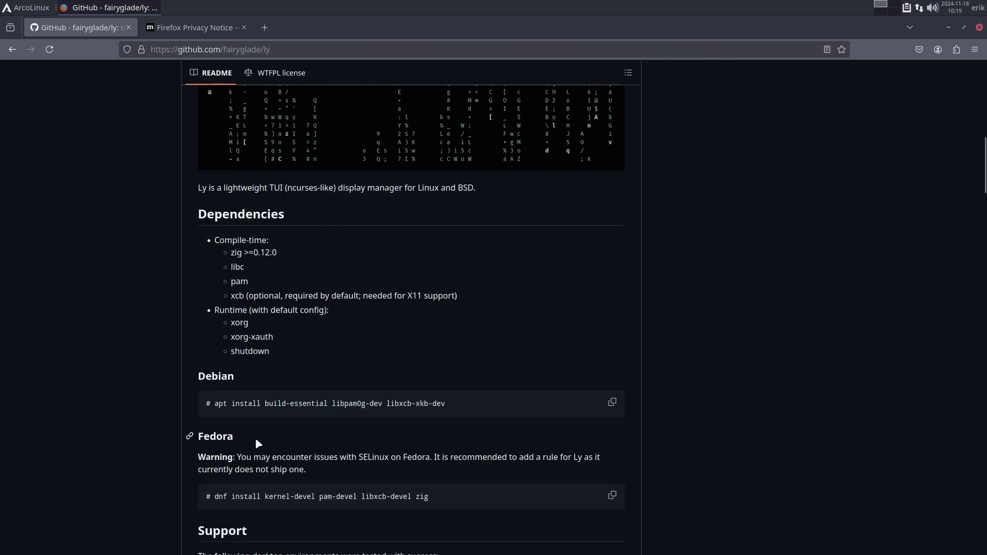
{"action": "scroll", "coordinate": [255, 437], "scroll_direction": "down", "scroll_amount": 4}
{"action": "scroll", "coordinate": [256, 437], "scroll_direction": "down", "scroll_amount": 4}
{"action": "scroll", "coordinate": [255, 437], "scroll_direction": "down", "scroll_amount": 1}
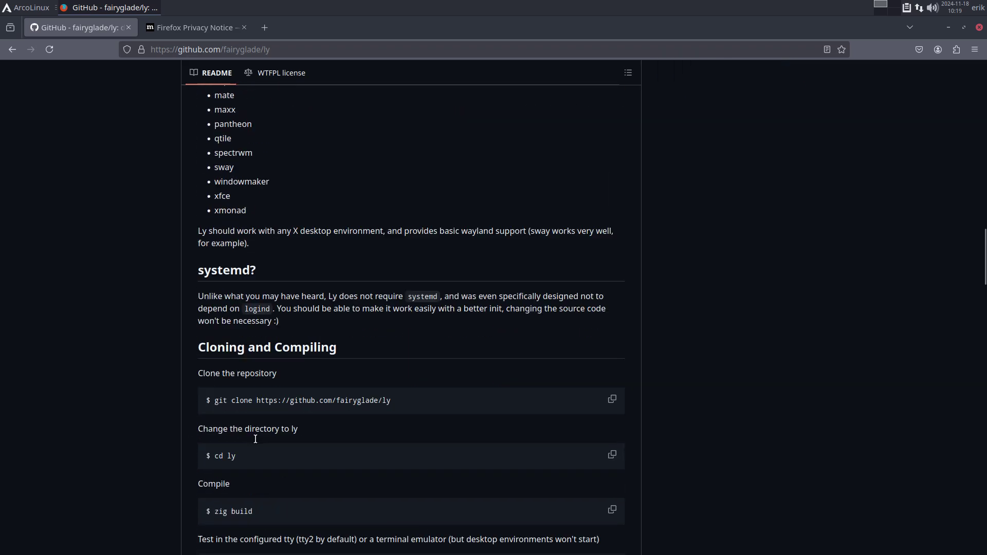
{"action": "scroll", "coordinate": [256, 437], "scroll_direction": "down", "scroll_amount": 2}
{"action": "scroll", "coordinate": [279, 369], "scroll_direction": "up", "scroll_amount": 3}
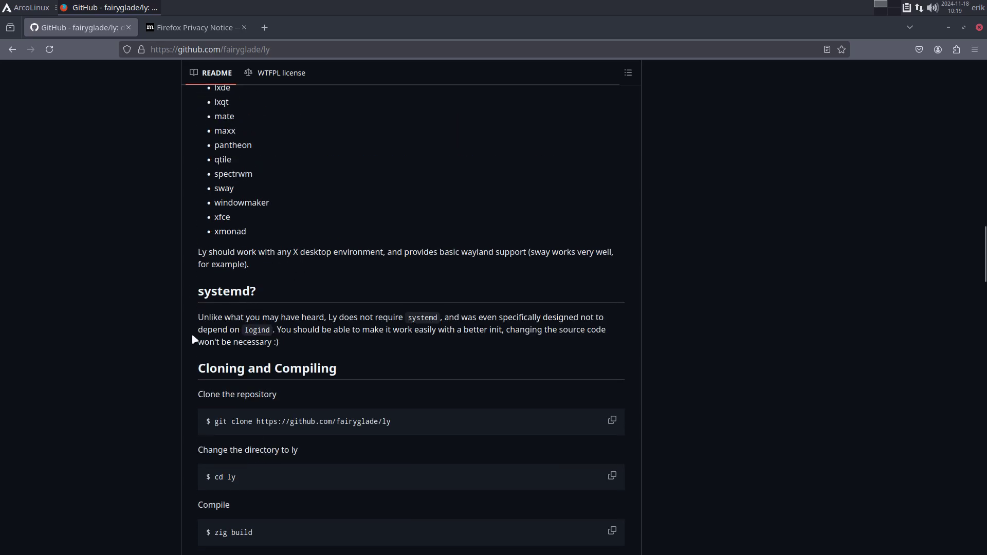
{"action": "scroll", "coordinate": [166, 329], "scroll_direction": "up", "scroll_amount": 6}
{"action": "scroll", "coordinate": [170, 308], "scroll_direction": "down", "scroll_amount": 3}
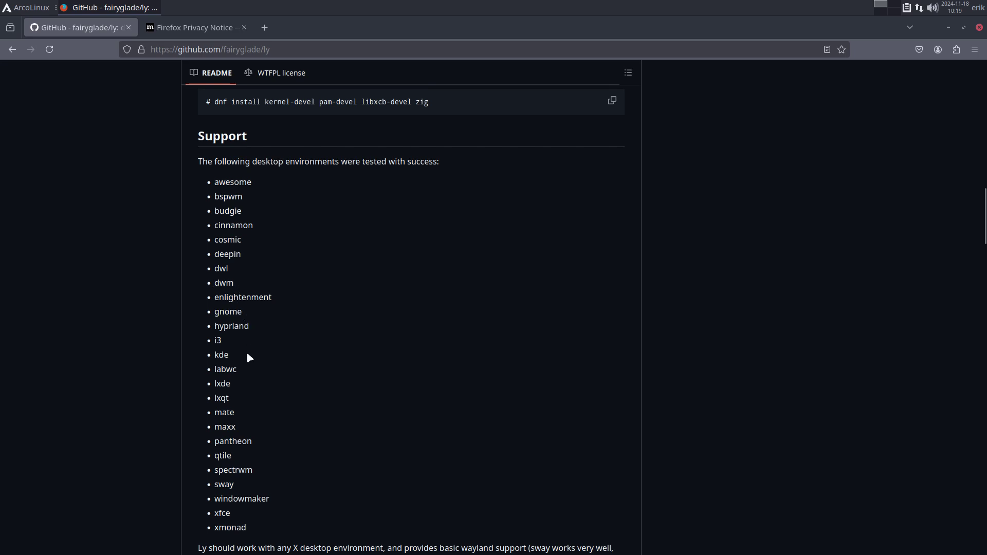
{"action": "scroll", "coordinate": [246, 352], "scroll_direction": "down", "scroll_amount": 2}
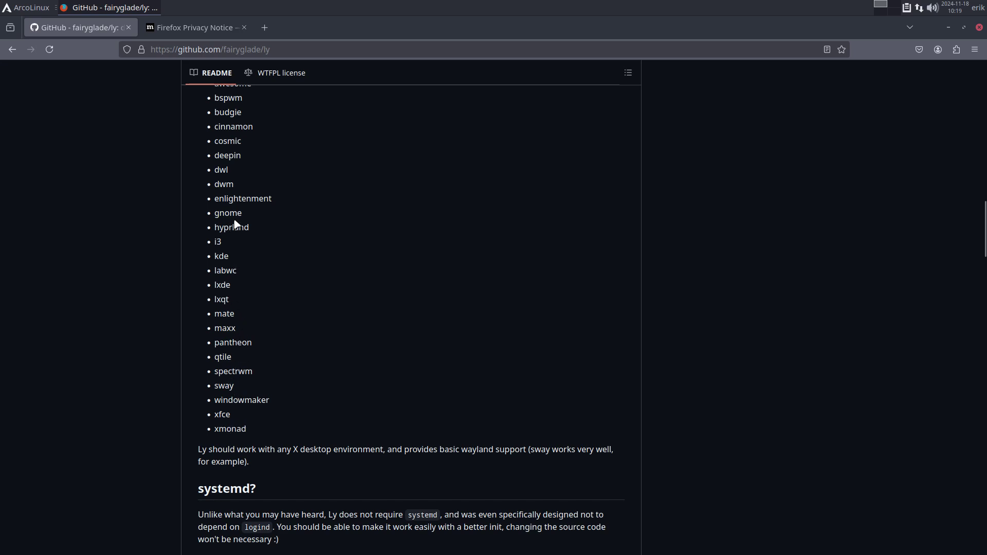
{"action": "scroll", "coordinate": [228, 175], "scroll_direction": "up", "scroll_amount": 5}
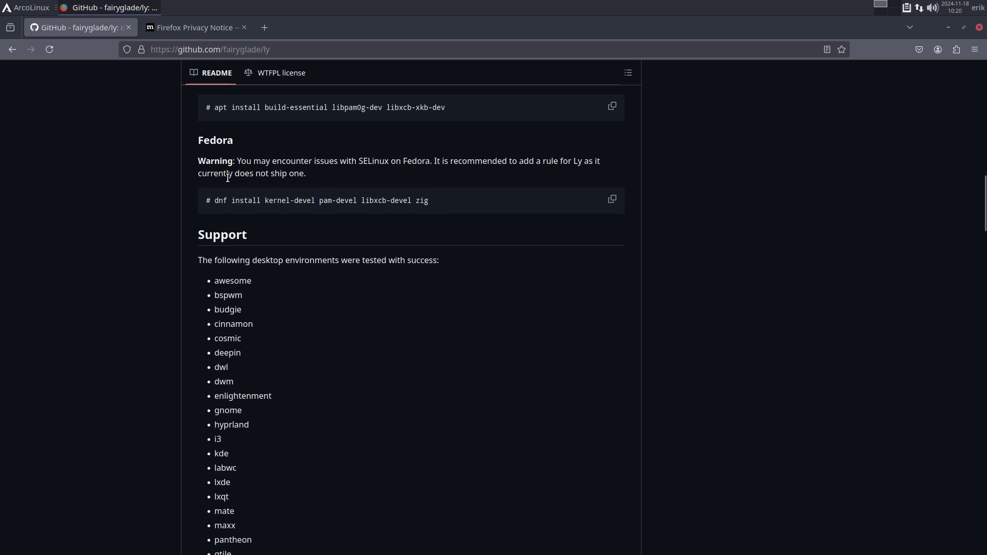
{"action": "scroll", "coordinate": [220, 223], "scroll_direction": "up", "scroll_amount": 7}
{"action": "scroll", "coordinate": [219, 223], "scroll_direction": "up", "scroll_amount": 2}
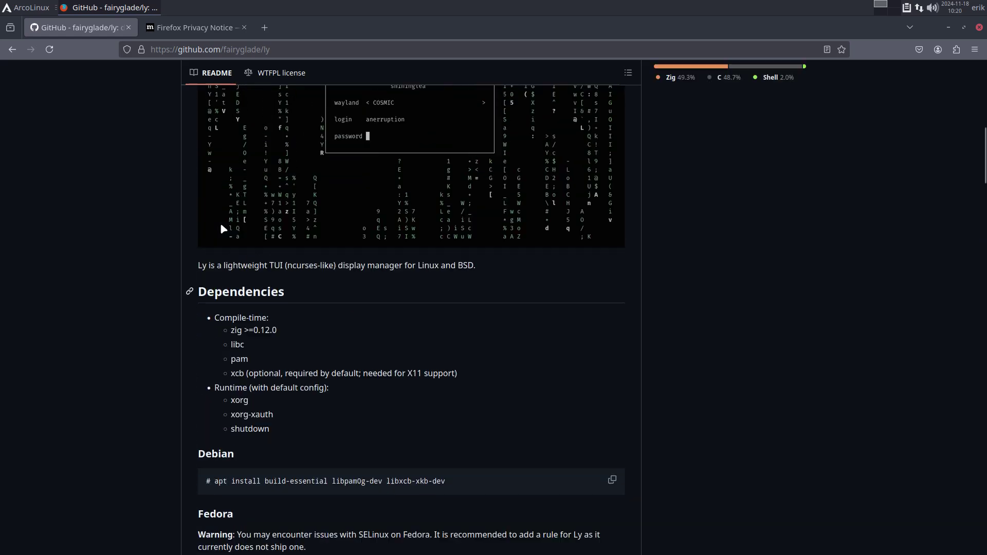
{"action": "scroll", "coordinate": [220, 222], "scroll_direction": "up", "scroll_amount": 5}
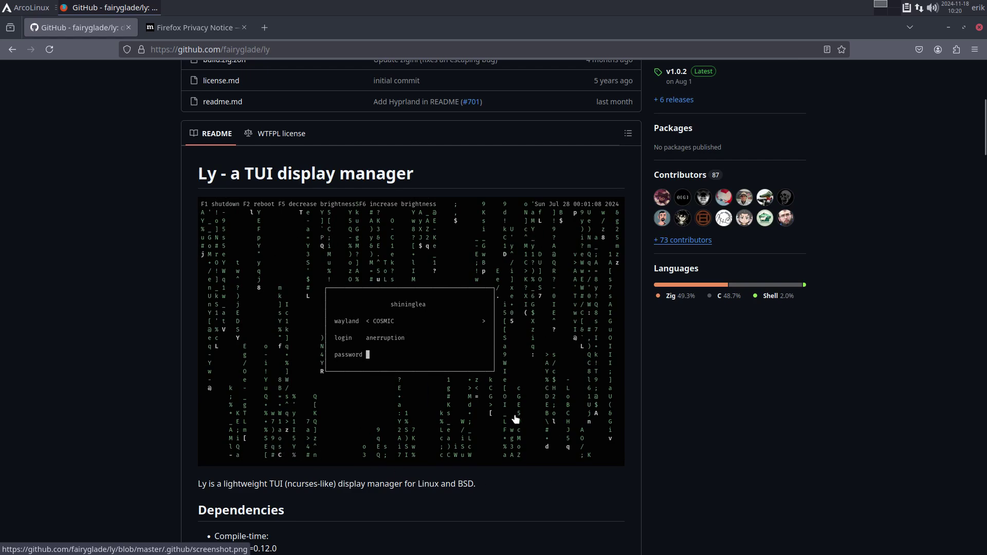
{"action": "scroll", "coordinate": [575, 353], "scroll_direction": "up", "scroll_amount": 7}
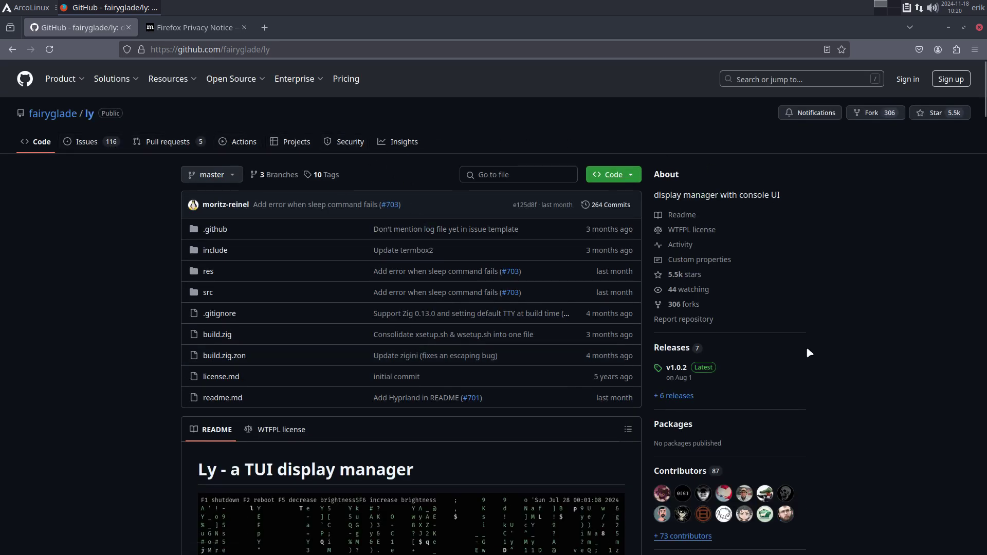
{"action": "scroll", "coordinate": [805, 346], "scroll_direction": "down", "scroll_amount": 5}
{"action": "scroll", "coordinate": [806, 346], "scroll_direction": "up", "scroll_amount": 5}
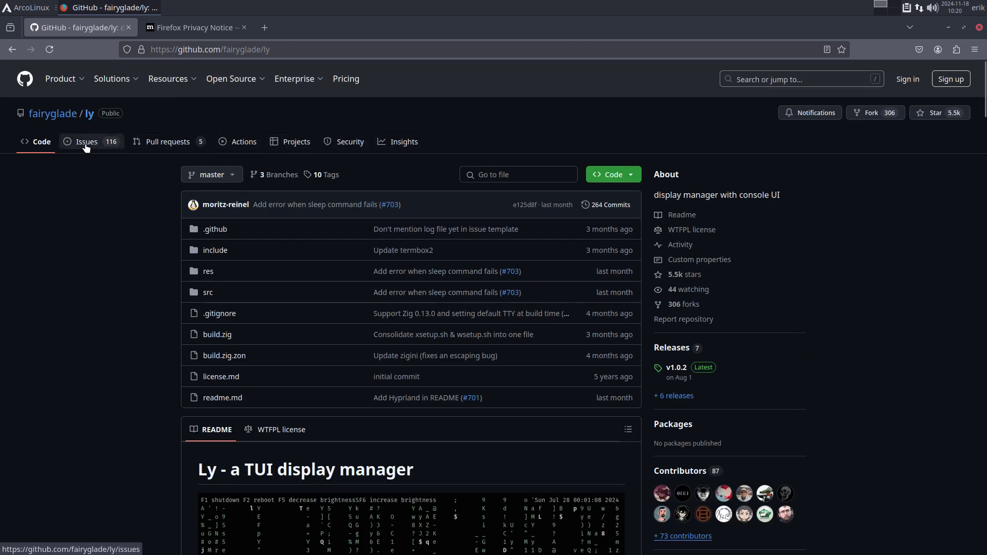
{"action": "scroll", "coordinate": [37, 314], "scroll_direction": "down", "scroll_amount": 7}
{"action": "scroll", "coordinate": [37, 312], "scroll_direction": "down", "scroll_amount": 4}
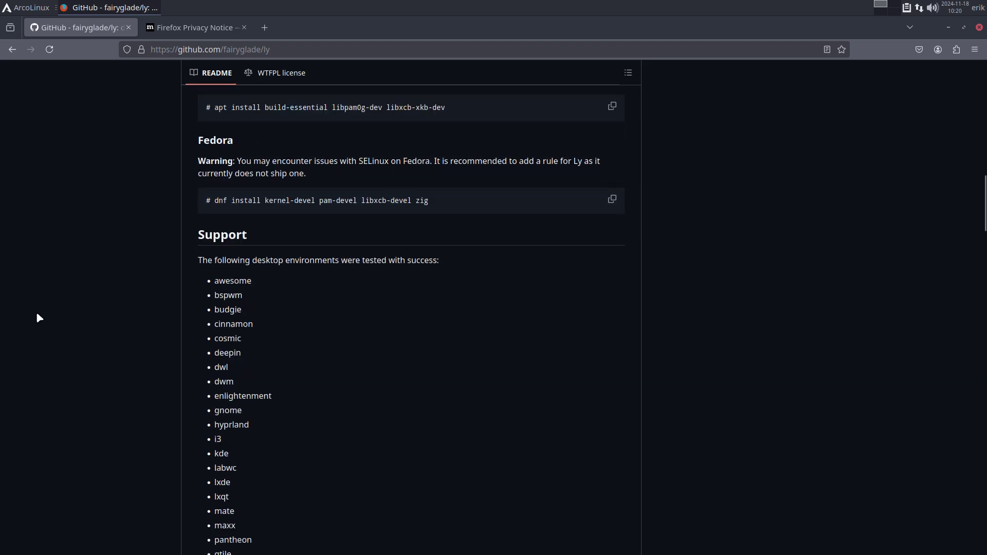
{"action": "scroll", "coordinate": [36, 311], "scroll_direction": "down", "scroll_amount": 4}
{"action": "scroll", "coordinate": [36, 311], "scroll_direction": "down", "scroll_amount": 3}
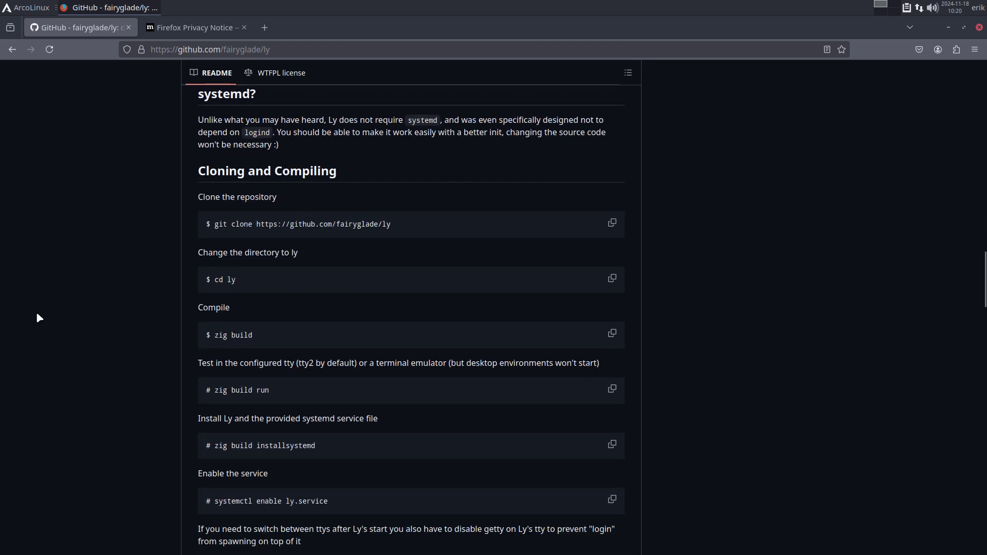
{"action": "scroll", "coordinate": [36, 312], "scroll_direction": "down", "scroll_amount": 3}
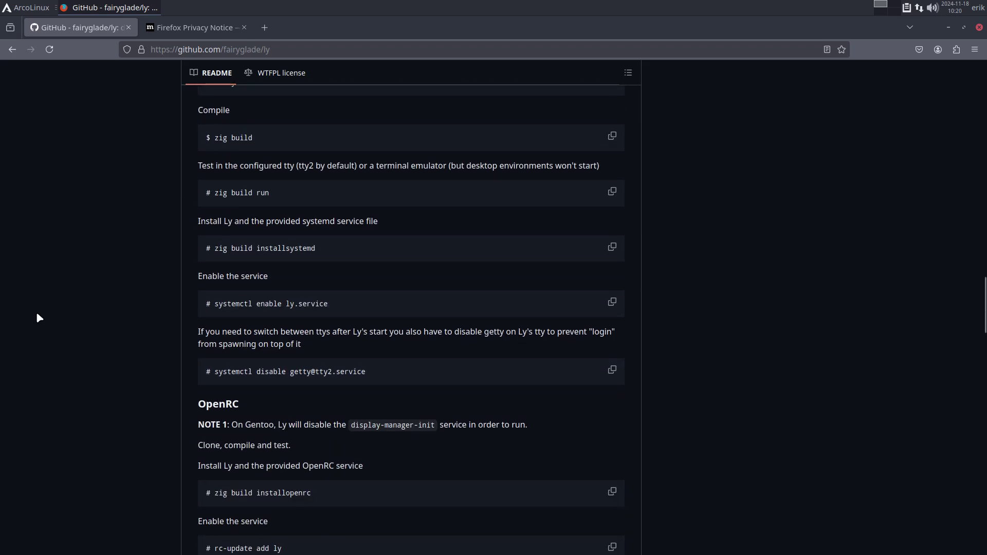
{"action": "scroll", "coordinate": [36, 319], "scroll_direction": "down", "scroll_amount": 4}
{"action": "scroll", "coordinate": [37, 318], "scroll_direction": "down", "scroll_amount": 3}
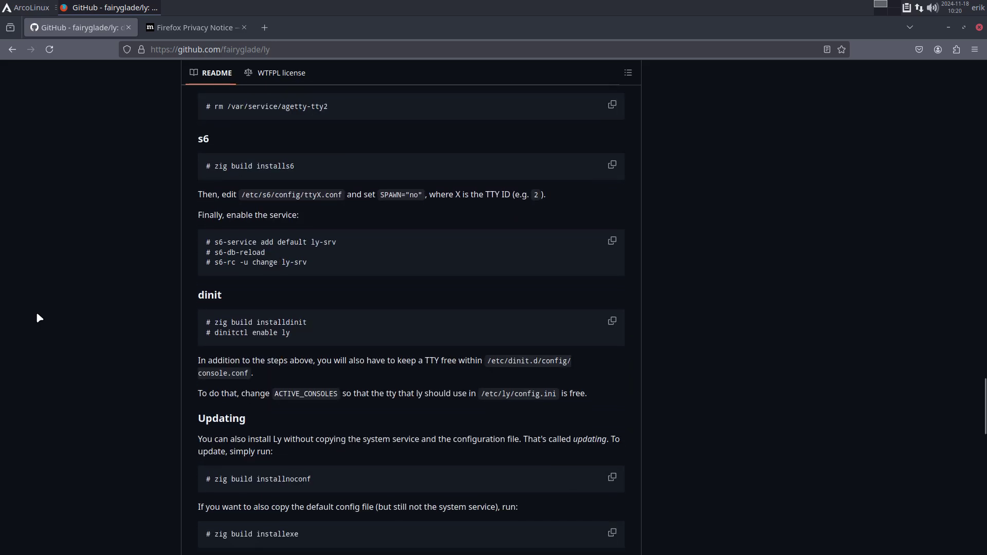
{"action": "scroll", "coordinate": [36, 319], "scroll_direction": "down", "scroll_amount": 3}
{"action": "scroll", "coordinate": [36, 317], "scroll_direction": "down", "scroll_amount": 3}
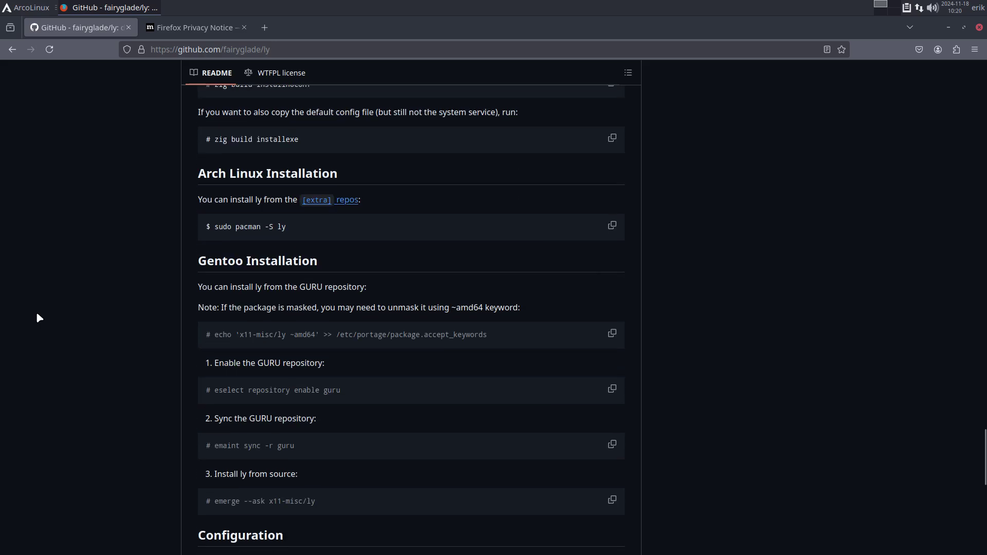
Select the 'sudo pacman -S ly' line and the 'animation = doom' setting in the README
{"action": "triple_click", "coordinate": [273, 225]}
{"action": "scroll", "coordinate": [131, 286], "scroll_direction": "down", "scroll_amount": 8}
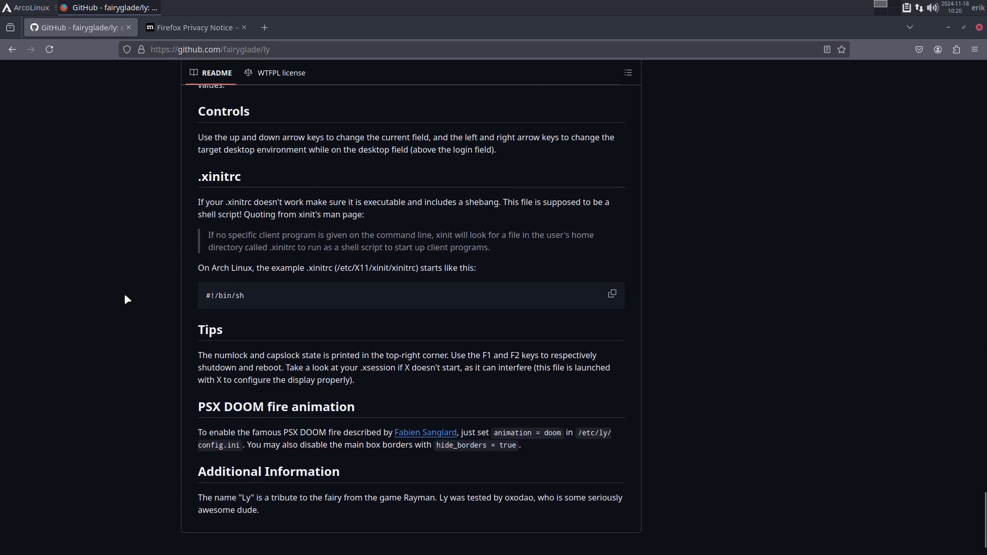
{"action": "scroll", "coordinate": [125, 294], "scroll_direction": "up", "scroll_amount": 3}
{"action": "scroll", "coordinate": [125, 295], "scroll_direction": "down", "scroll_amount": 3}
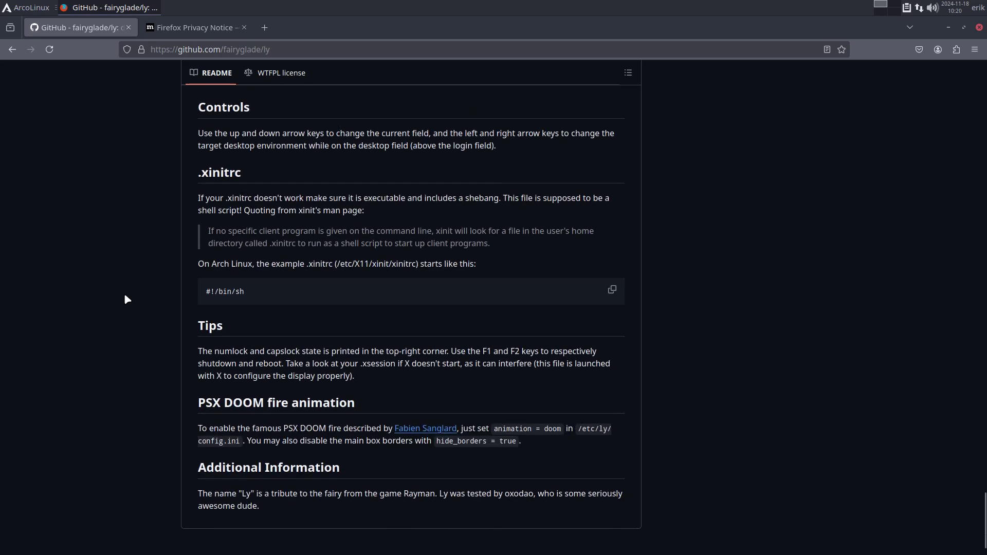
{"action": "scroll", "coordinate": [124, 295], "scroll_direction": "down", "scroll_amount": 1}
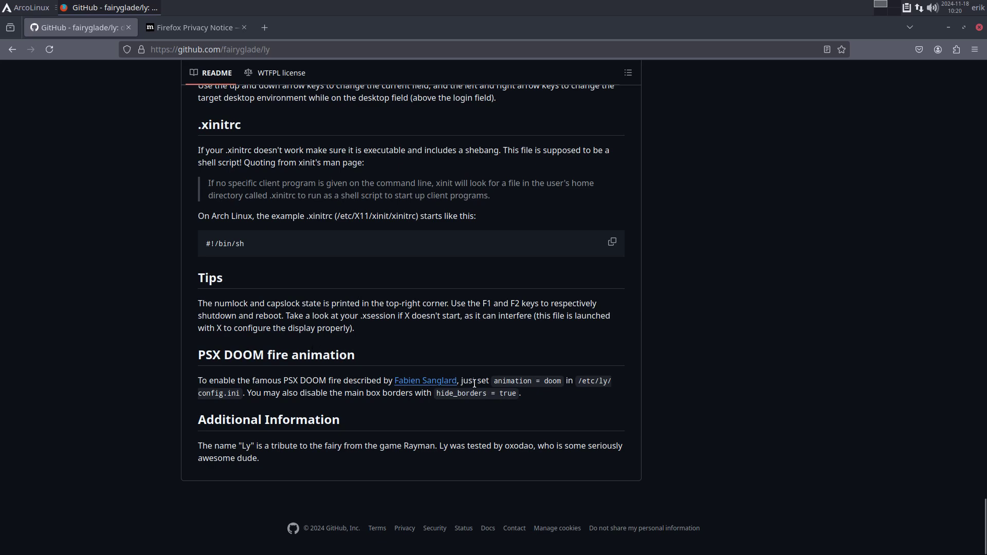
{"action": "left_click_drag", "start_coordinate": [494, 381], "coordinate": [561, 380]}
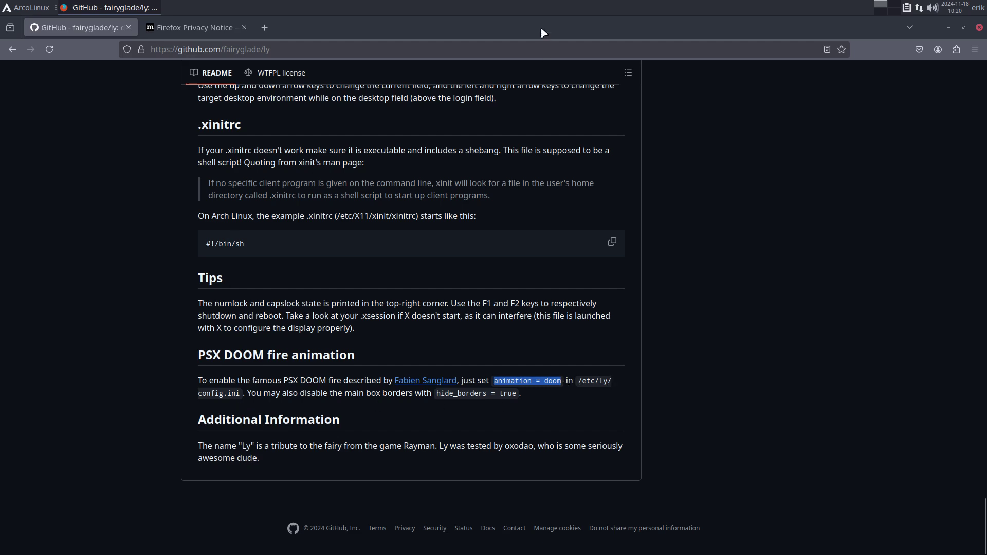
Tile Firefox right, open a terminal and Thunar, and browse from File System to /etc/ly
{"action": "key", "text": "super+Right"}
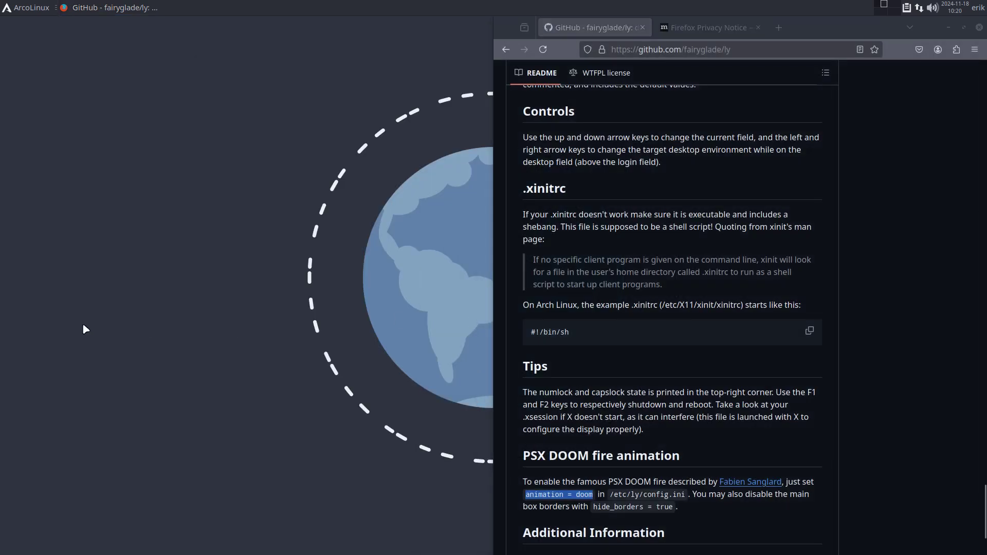
{"action": "key", "text": "super+Return"}
{"action": "type", "text": "q"}
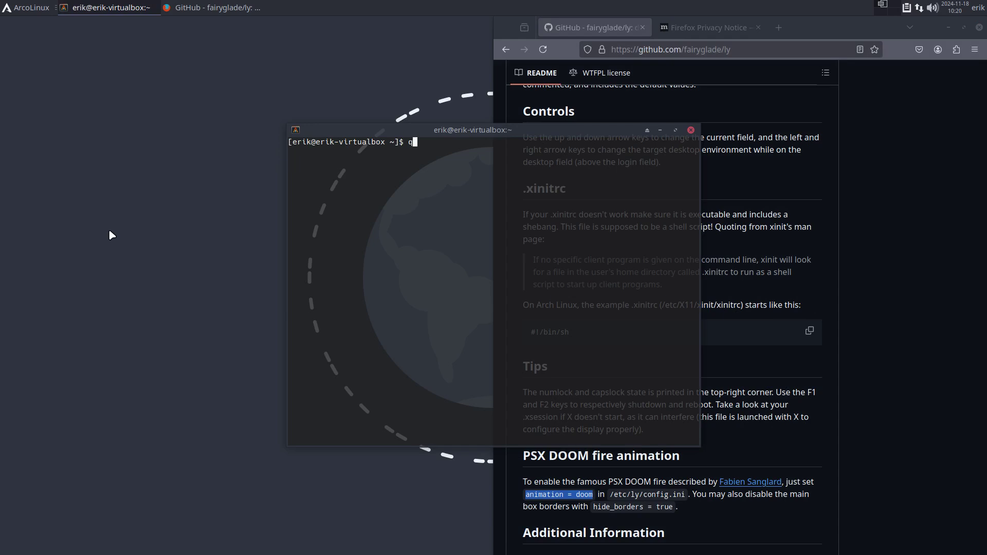
{"action": "key", "text": "super+shift+Return"}
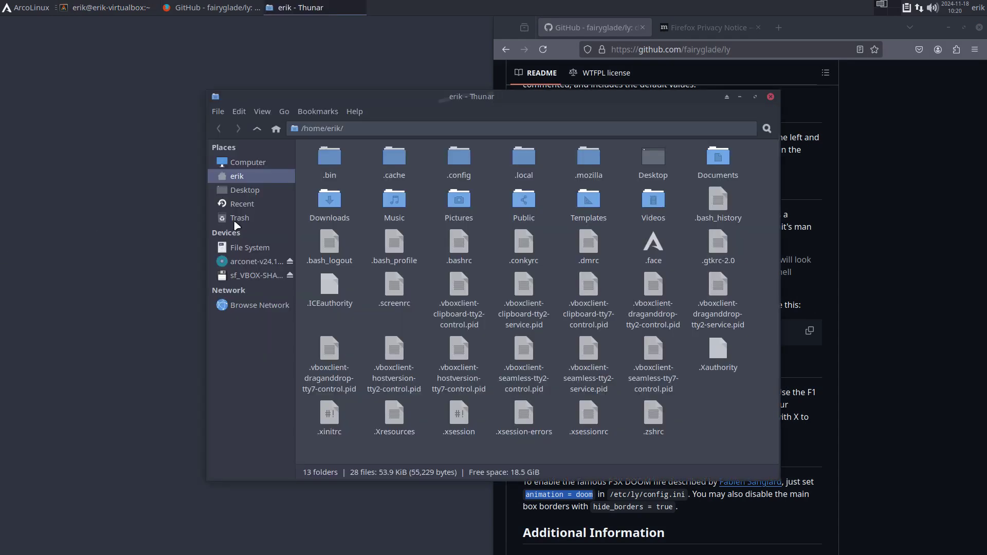
{"action": "left_click", "coordinate": [250, 248]}
{"action": "left_click_drag", "start_coordinate": [473, 87], "coordinate": [282, 164]}
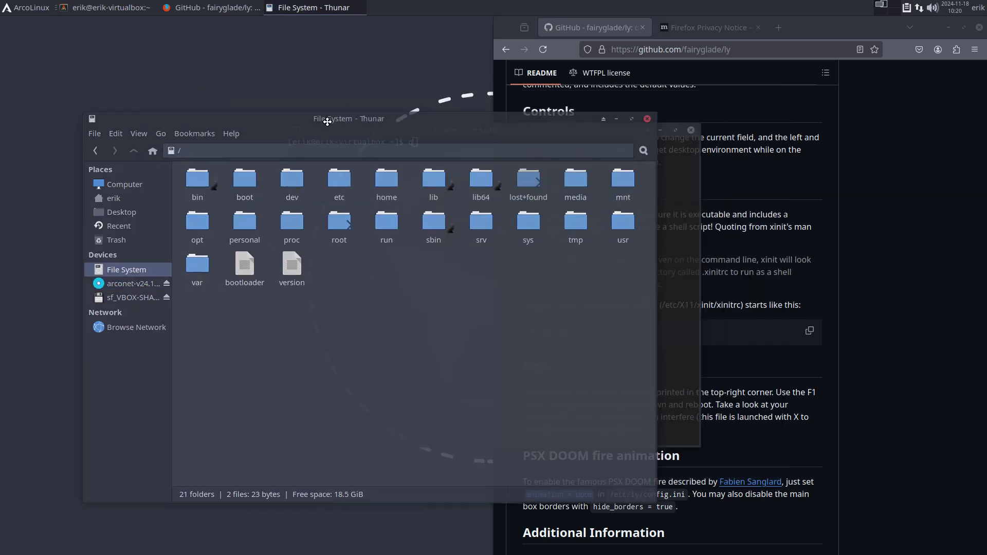
{"action": "double_click", "coordinate": [283, 164]}
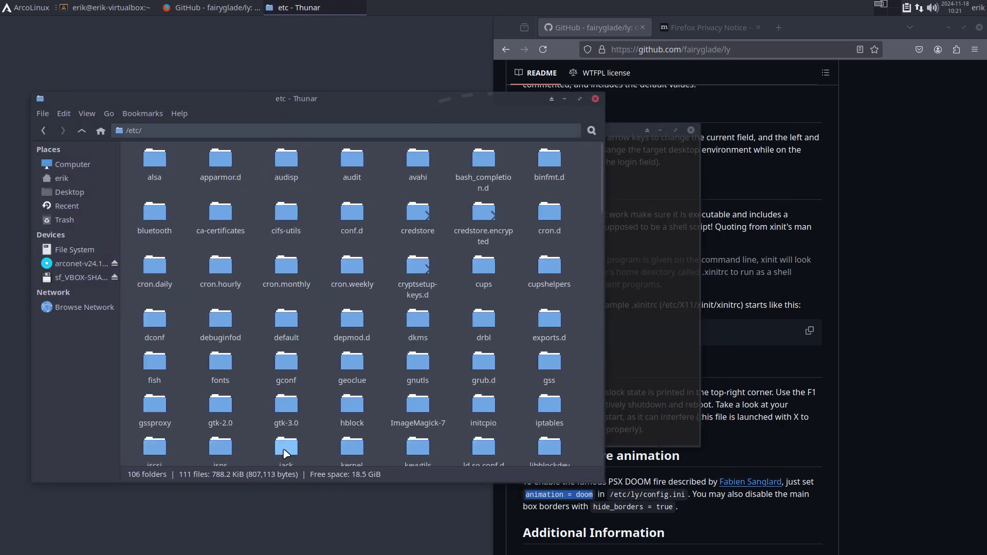
{"action": "type", "text": "ly"}
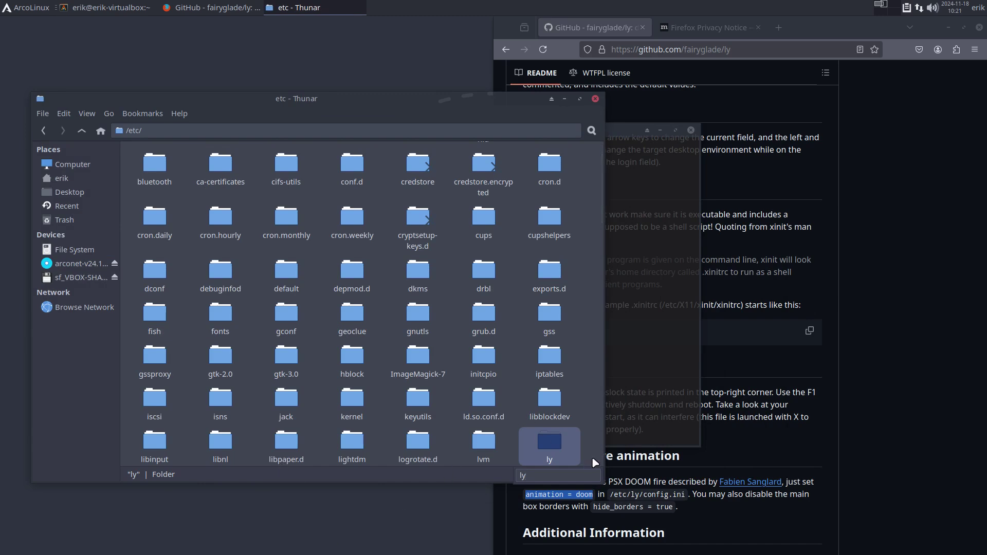
{"action": "double_click", "coordinate": [559, 451]}
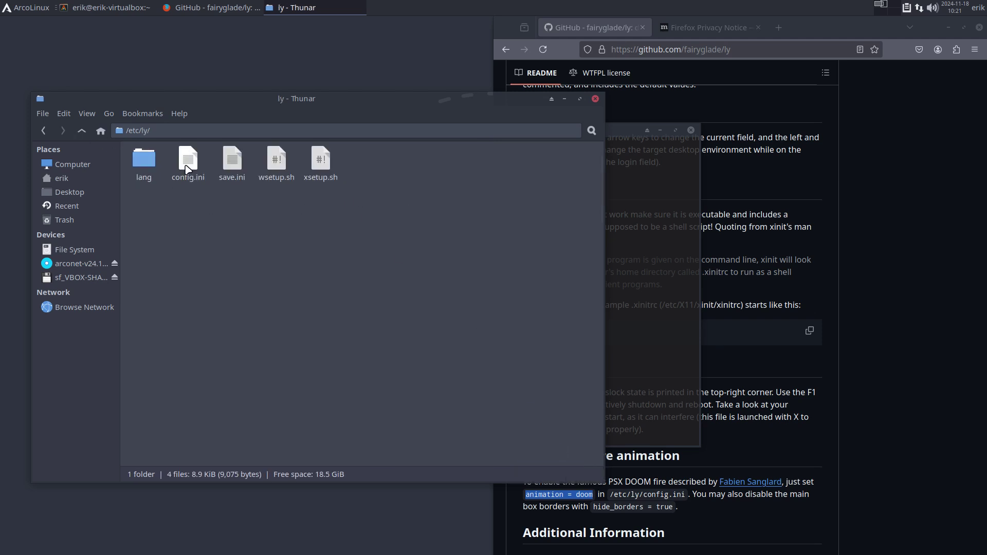
Launch Sublime Text, drag the /etc/ly folder into its sidebar, and open config.ini
{"action": "left_click", "coordinate": [30, 11]}
{"action": "type", "text": "s"}
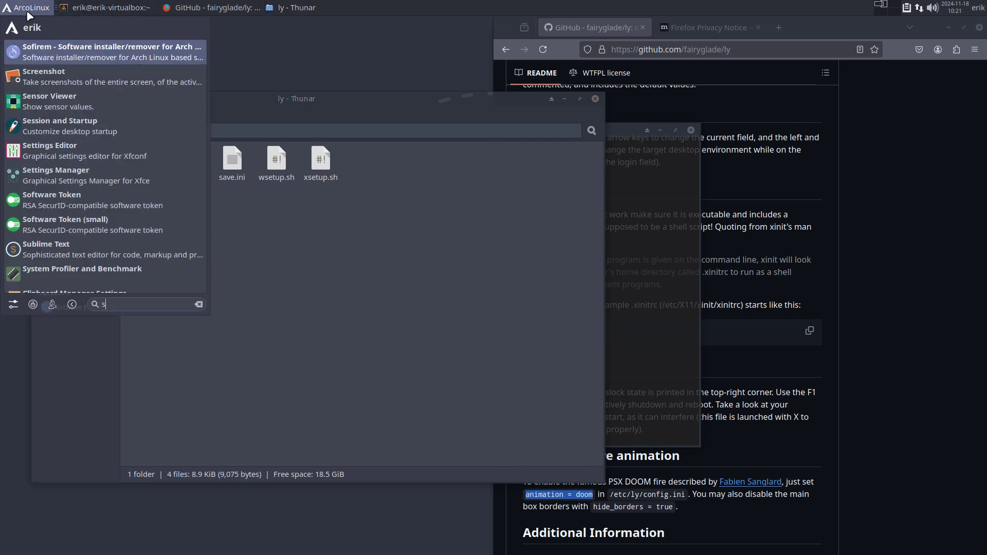
{"action": "type", "text": "ubl"}
{"action": "key", "text": "Return"}
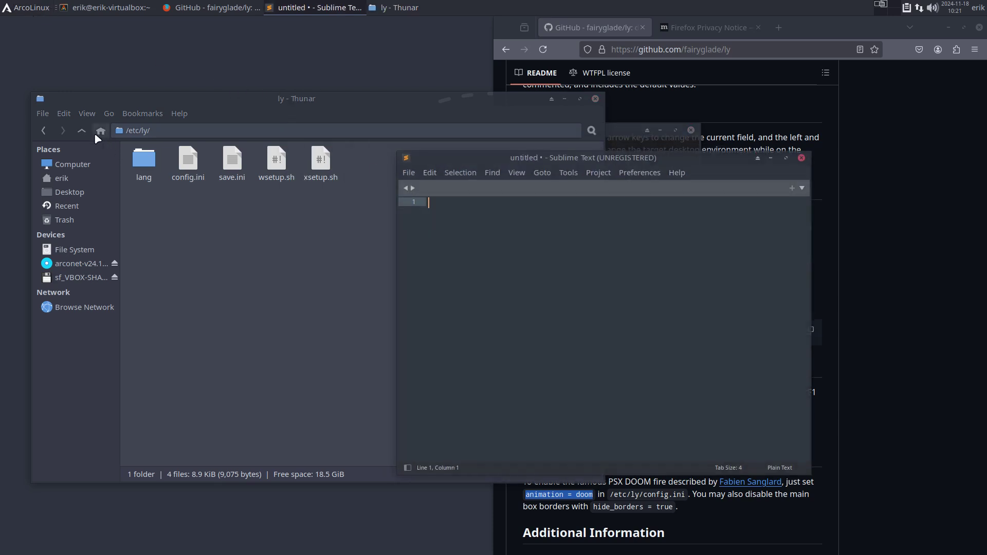
{"action": "left_click", "coordinate": [84, 130]}
{"action": "left_click_drag", "start_coordinate": [542, 443], "coordinate": [679, 156]}
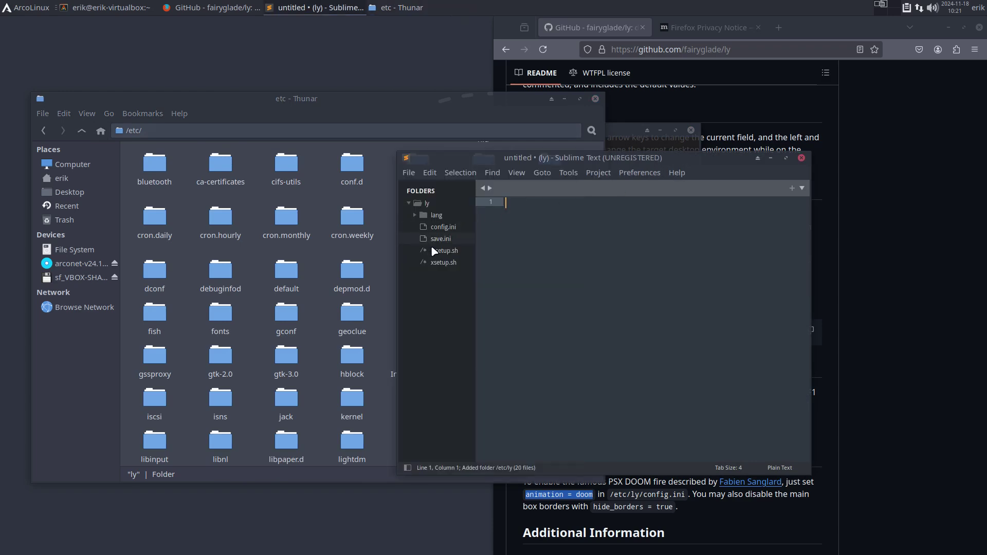
{"action": "left_click", "coordinate": [443, 238]}
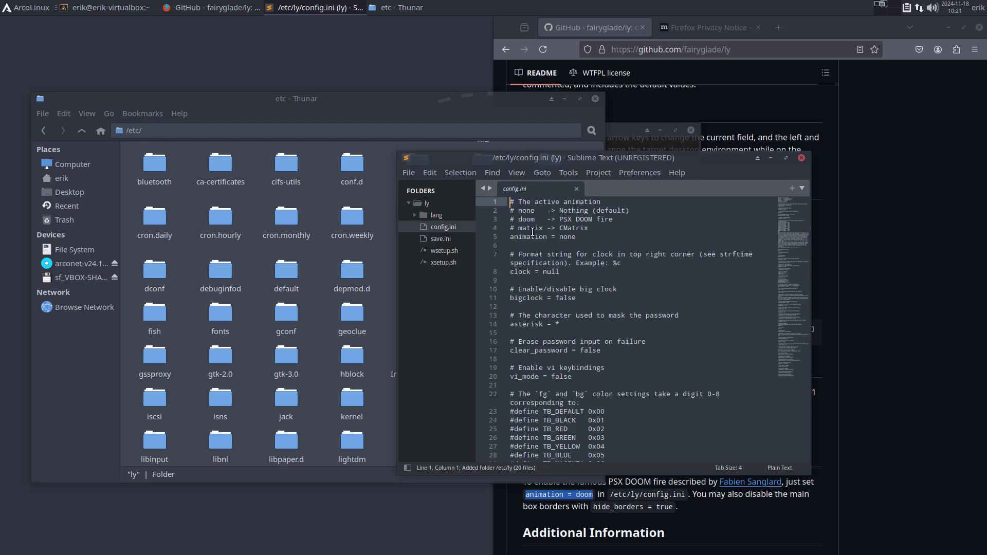
Delete the '# ' before matrix -> CMatrix on line 4 and save with the sudo password
{"action": "left_click_drag", "start_coordinate": [673, 160], "coordinate": [313, 58]}
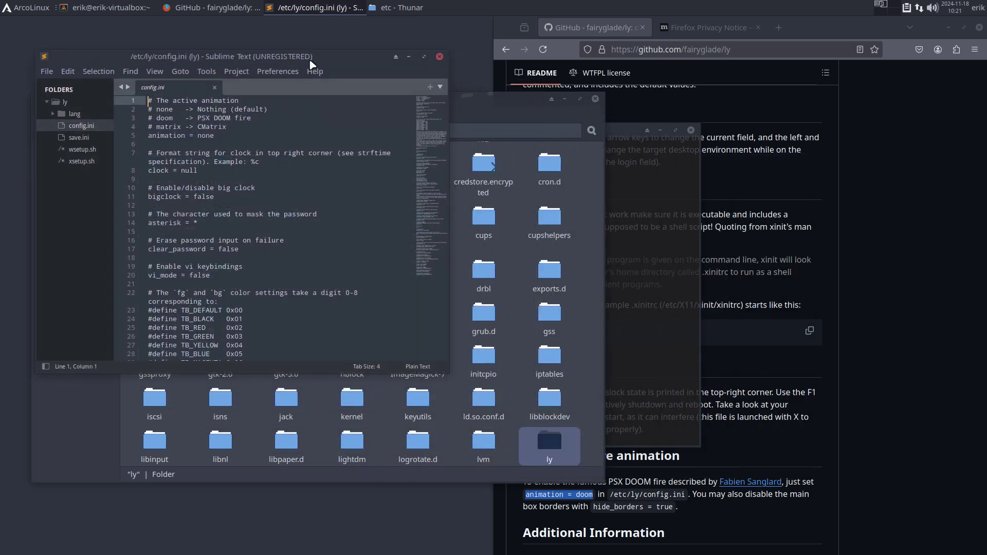
{"action": "left_click", "coordinate": [156, 127]}
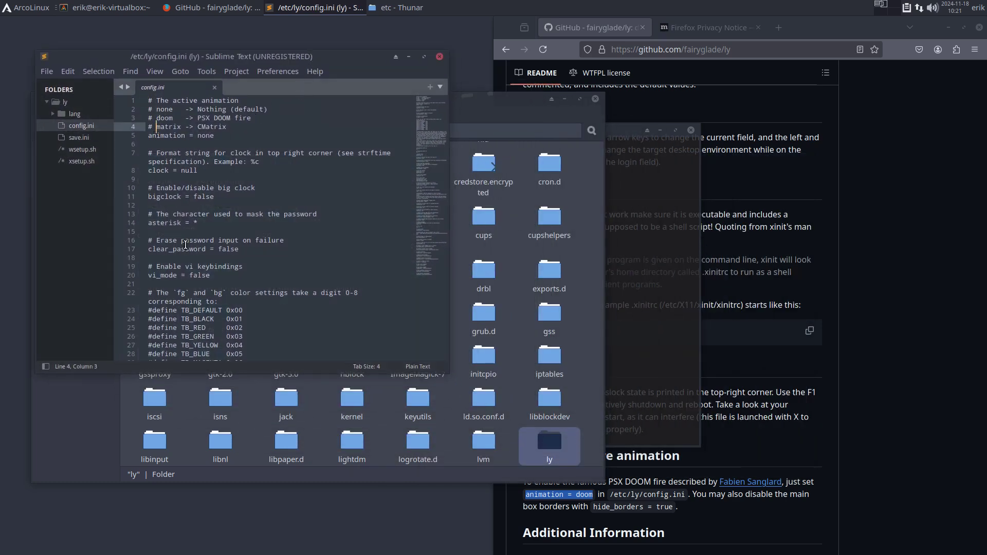
{"action": "key", "text": "BackSpace"}
{"action": "key", "text": "BackSpace"}
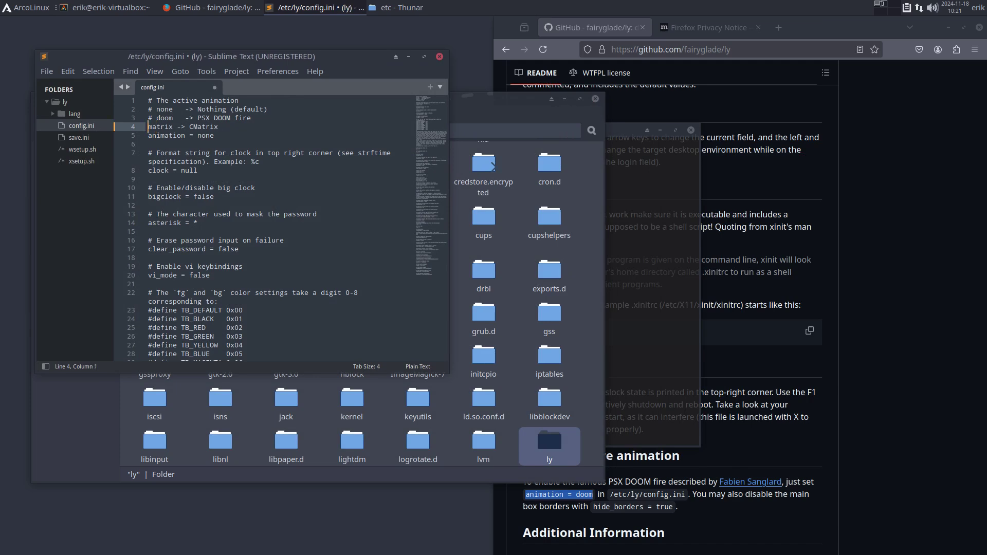
{"action": "key", "text": "ctrl+s"}
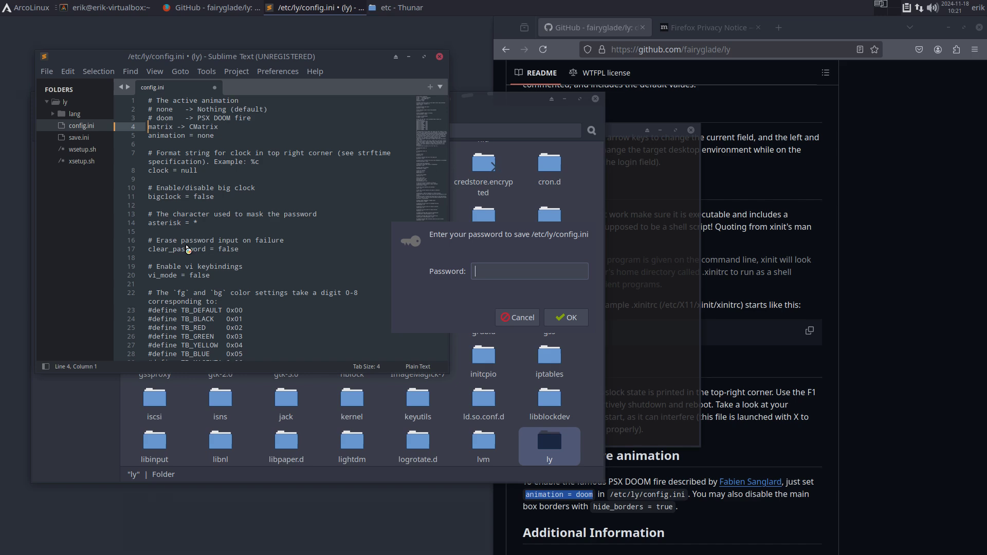
{"action": "type", "text": "***"}
{"action": "key", "text": "Return"}
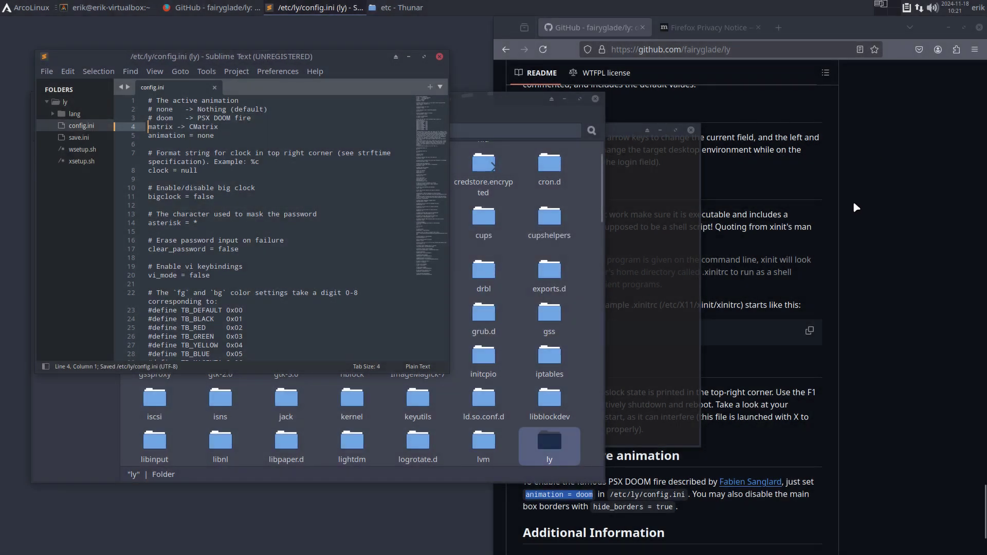
Install extra/cmatrix with yay in a new terminal, giving the sudo password and confirming
{"action": "key", "text": "ctrl+alt+t"}
{"action": "type", "text": "yay c"}
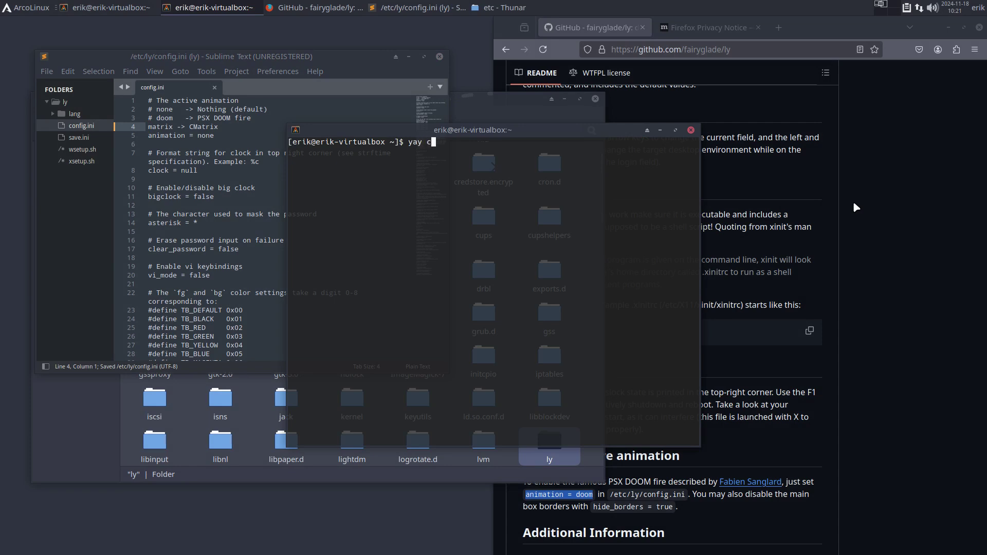
{"action": "type", "text": "matrix"}
{"action": "key", "text": "Return"}
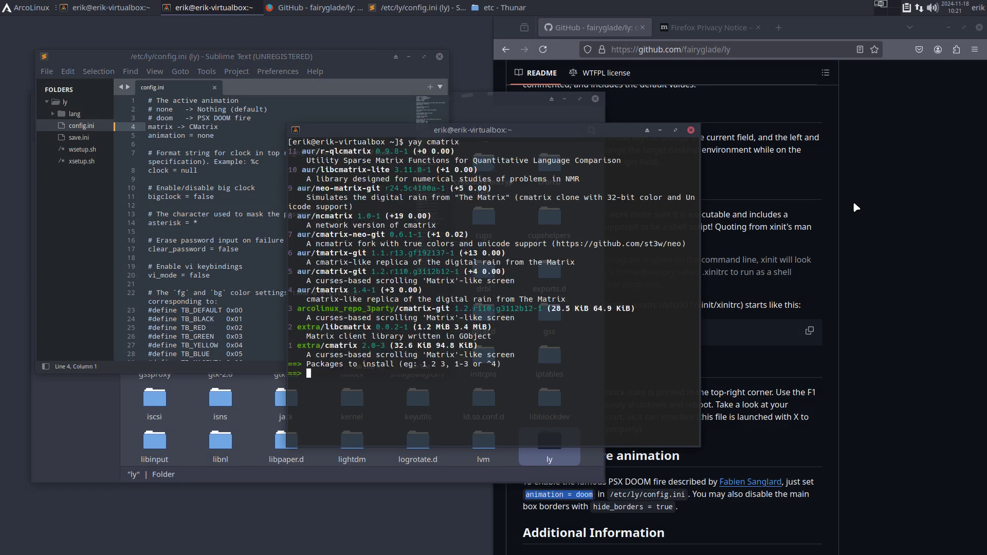
{"action": "type", "text": "1"}
{"action": "key", "text": "Return"}
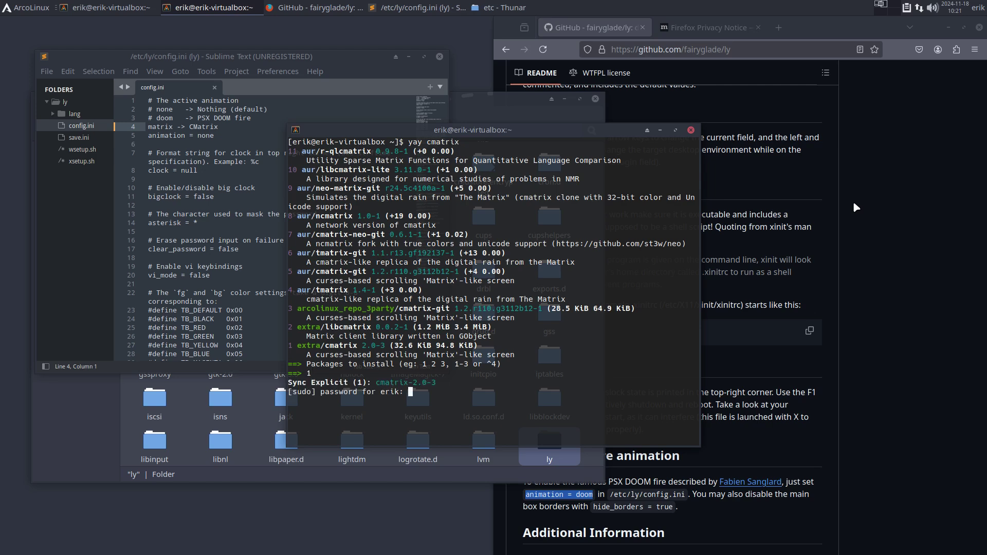
{"action": "key", "text": "Return"}
{"action": "key", "text": "Return"}
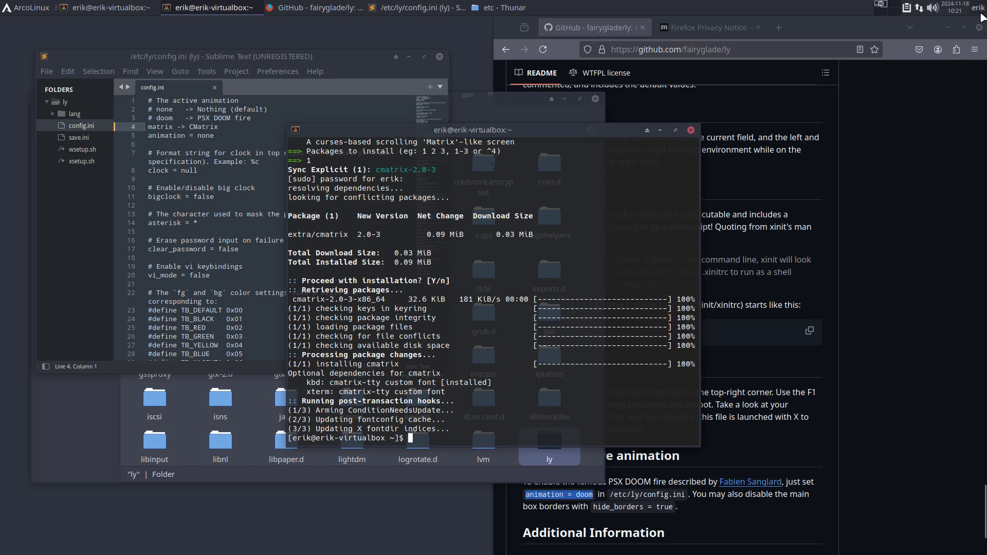
Select 'doom' in config.ini and open Fabien Sanglard's DOOM fire article in Firefox
{"action": "left_click_drag", "start_coordinate": [151, 190], "coordinate": [149, 179]}
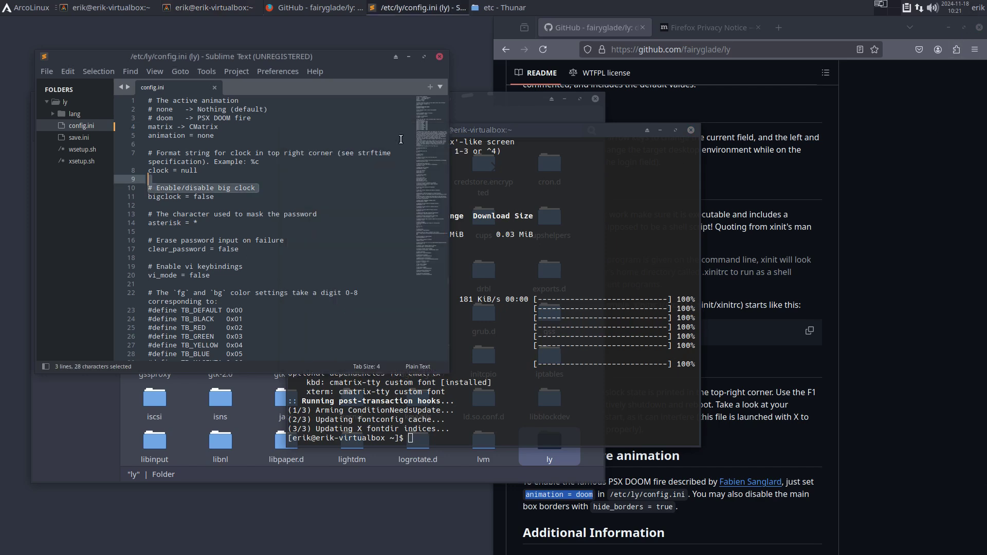
{"action": "double_click", "coordinate": [170, 117]}
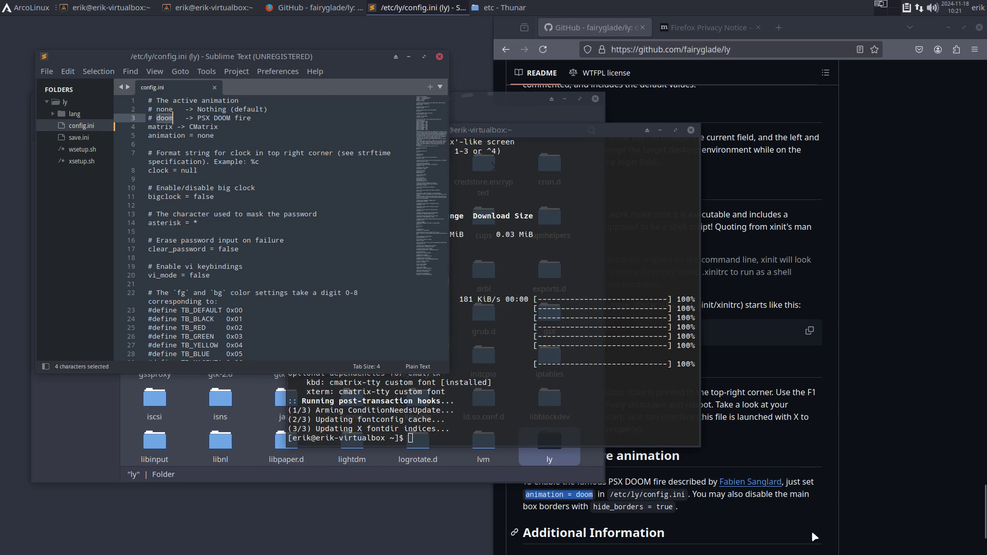
{"action": "left_click", "coordinate": [777, 456]}
{"action": "left_click", "coordinate": [747, 484]}
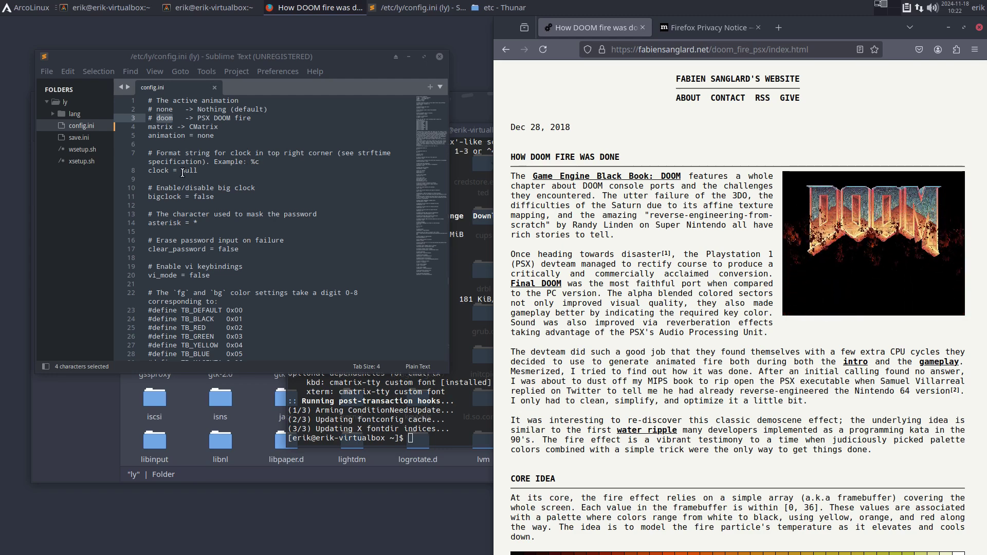
Replace the clock value null with %c and save config.ini with the password
{"action": "left_click", "coordinate": [215, 170]}
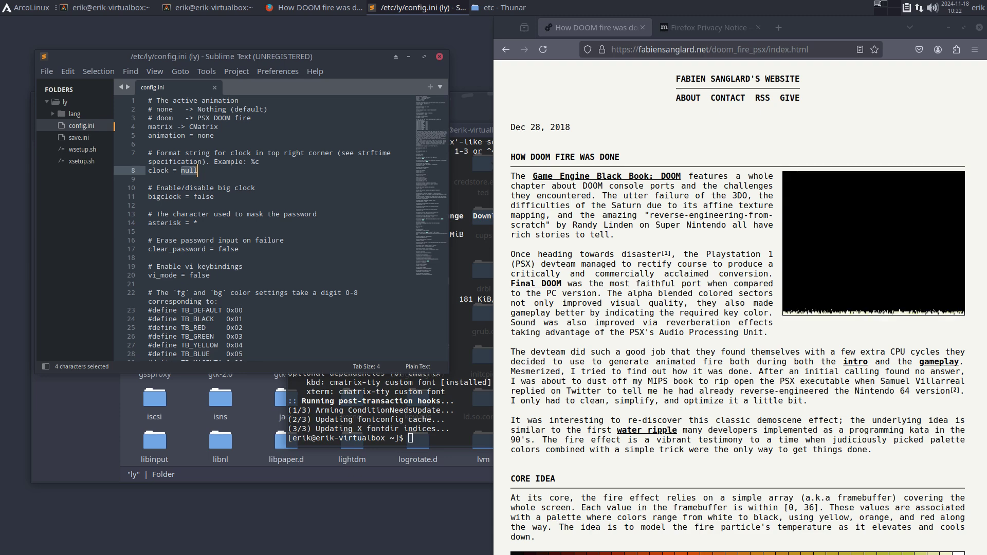
{"action": "type", "text": "%c"}
{"action": "key", "text": "ctrl+s"}
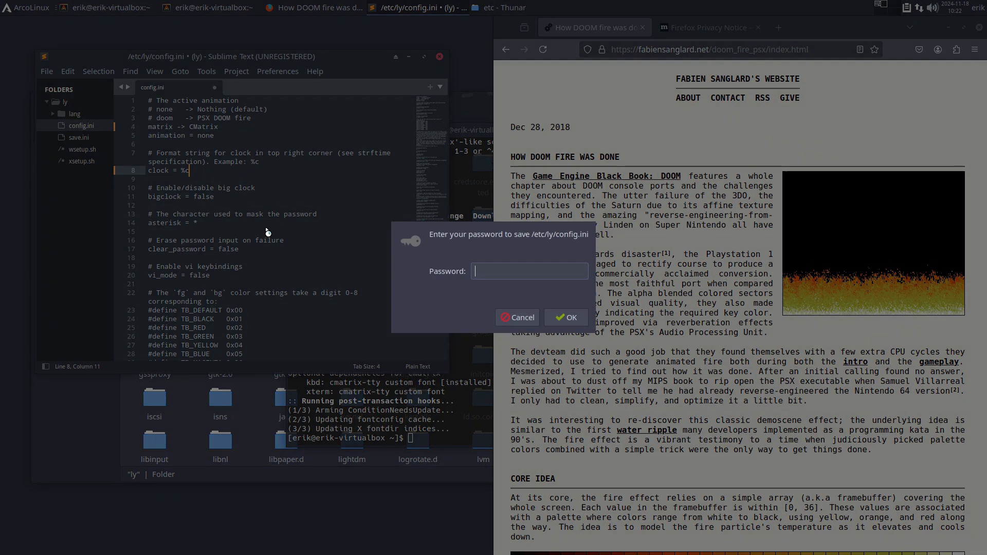
{"action": "type", "text": "**"}
{"action": "key", "text": "Return"}
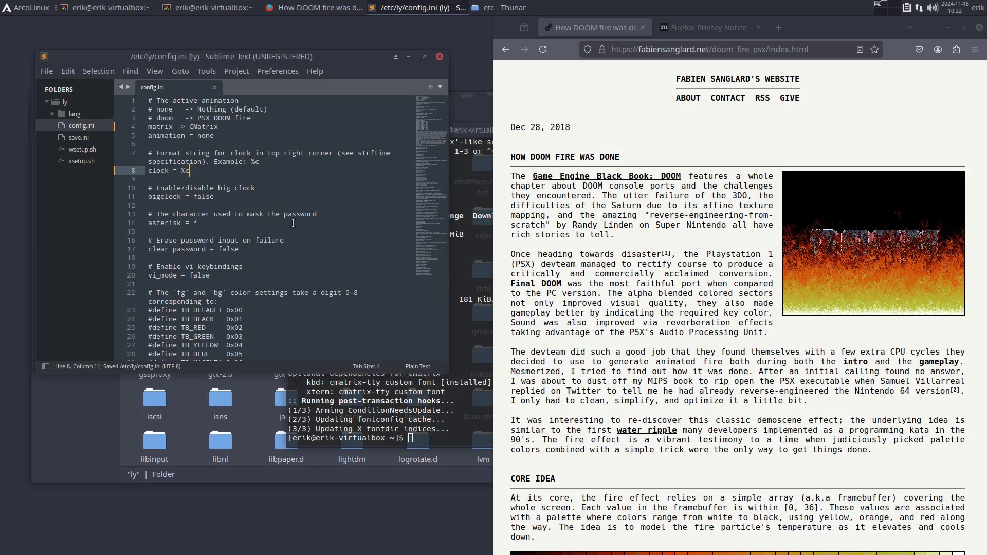
Review config.ini from clear_password down to shutdown_key and the F2 restart key
{"action": "left_click", "coordinate": [253, 250]}
{"action": "scroll", "coordinate": [277, 289], "scroll_direction": "down", "scroll_amount": 1}
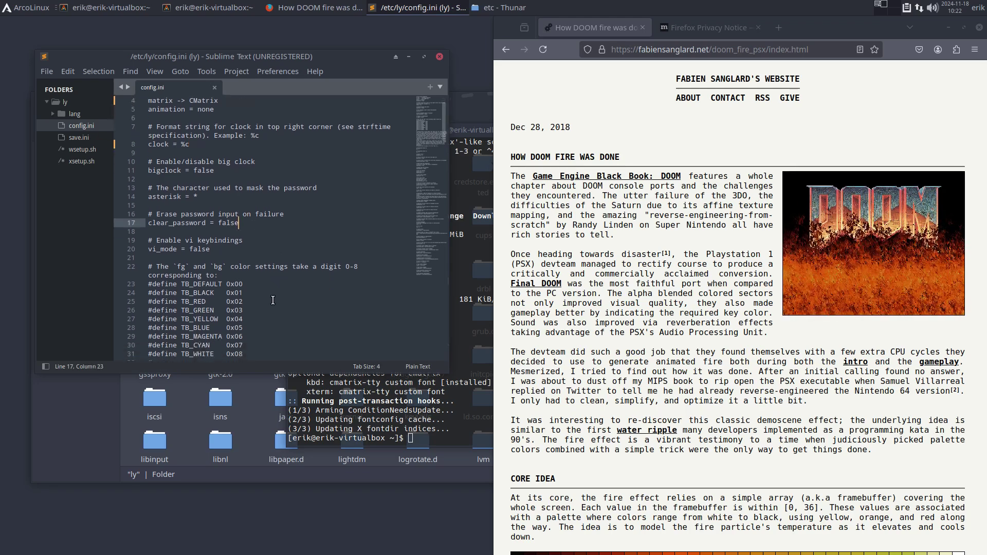
{"action": "scroll", "coordinate": [277, 290], "scroll_direction": "down", "scroll_amount": 3}
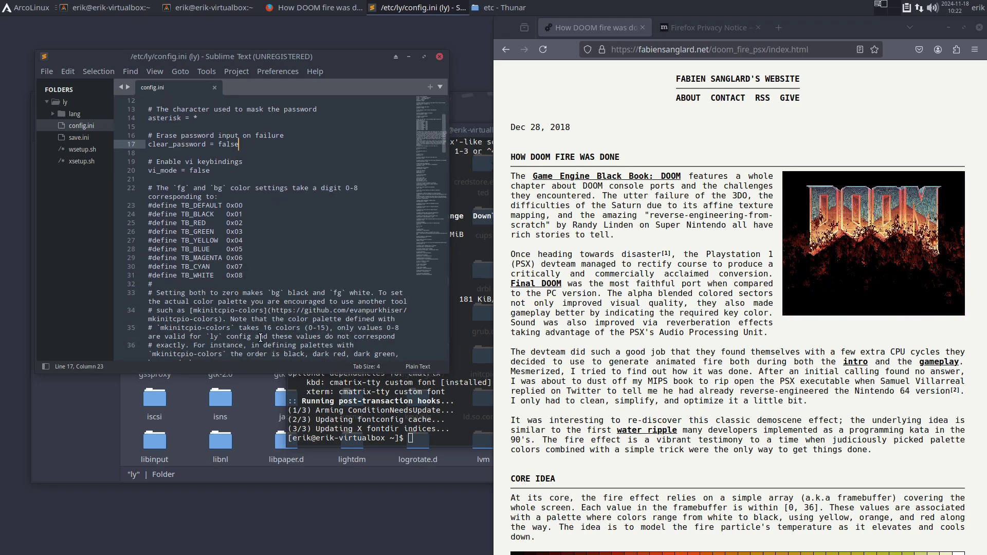
{"action": "scroll", "coordinate": [261, 337], "scroll_direction": "down", "scroll_amount": 1}
{"action": "scroll", "coordinate": [260, 336], "scroll_direction": "down", "scroll_amount": 1}
{"action": "scroll", "coordinate": [261, 337], "scroll_direction": "down", "scroll_amount": 5}
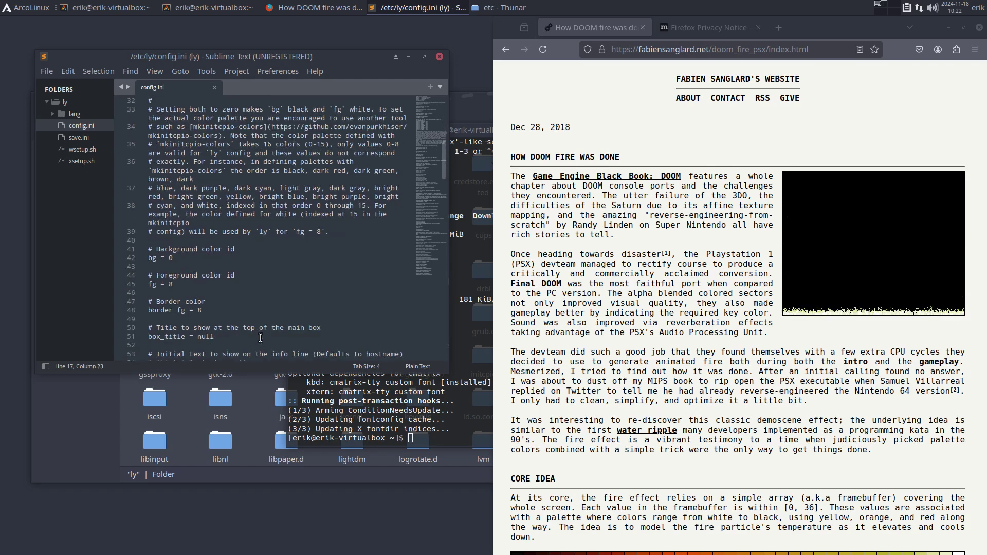
{"action": "scroll", "coordinate": [261, 337], "scroll_direction": "down", "scroll_amount": 3}
{"action": "scroll", "coordinate": [261, 337], "scroll_direction": "down", "scroll_amount": 2}
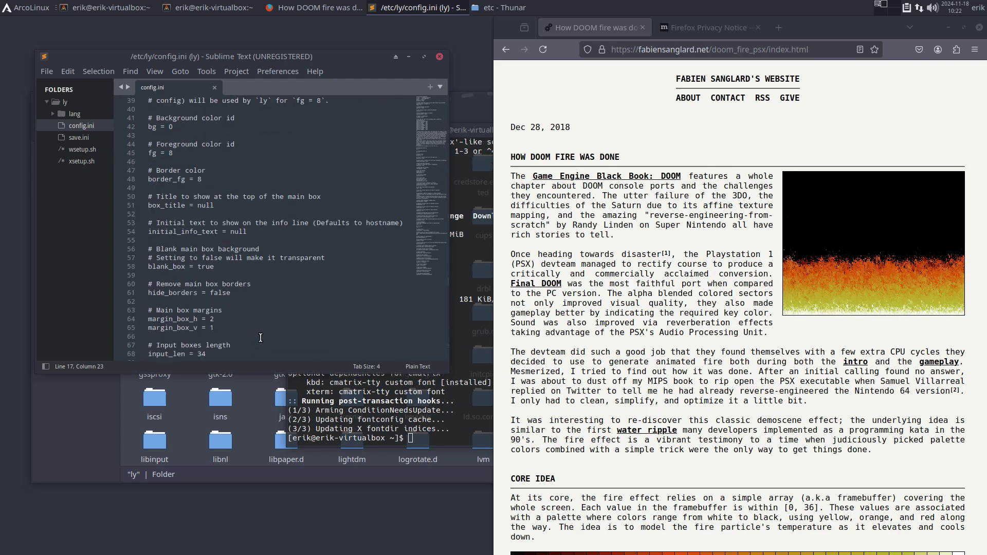
{"action": "scroll", "coordinate": [261, 338], "scroll_direction": "down", "scroll_amount": 1}
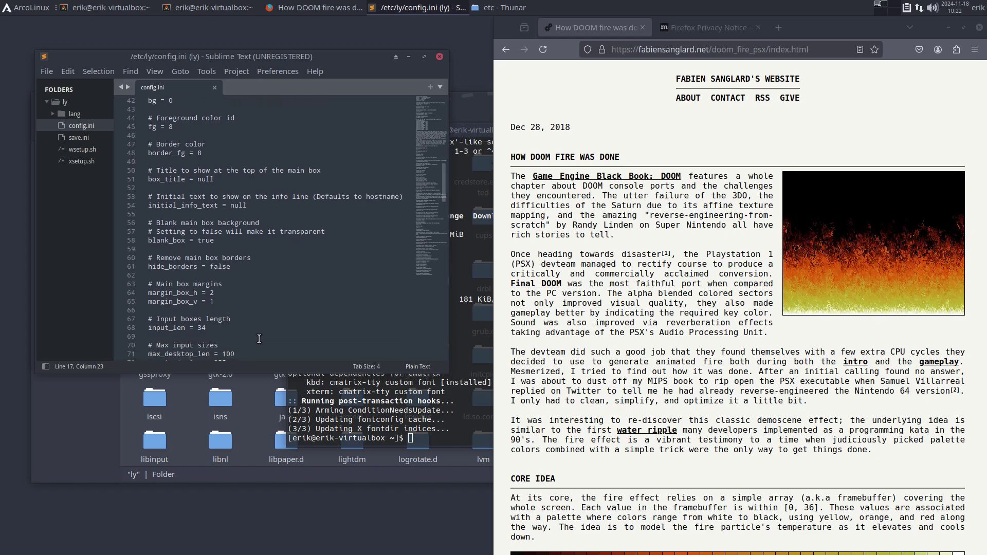
{"action": "scroll", "coordinate": [259, 338], "scroll_direction": "down", "scroll_amount": 2}
{"action": "scroll", "coordinate": [259, 339], "scroll_direction": "down", "scroll_amount": 3}
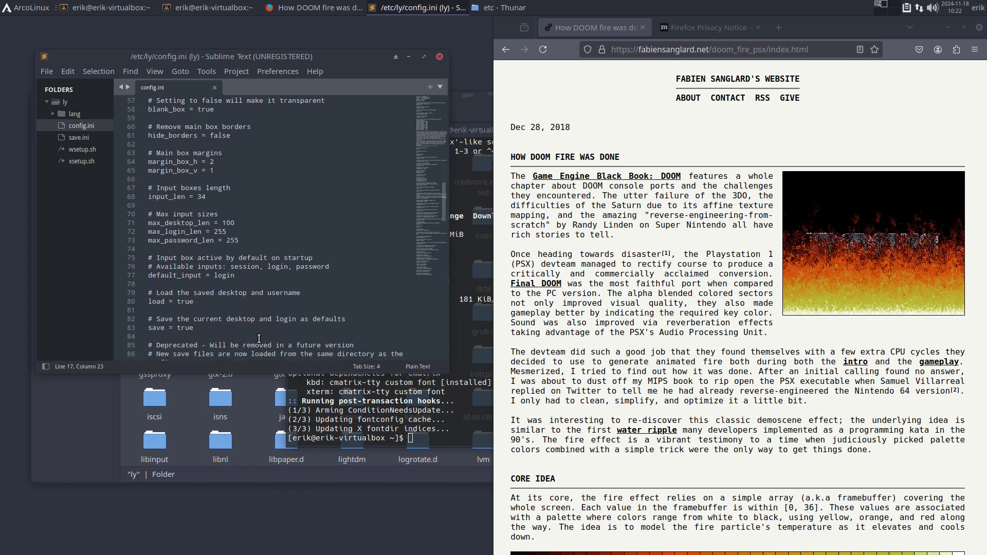
{"action": "scroll", "coordinate": [259, 339], "scroll_direction": "down", "scroll_amount": 5}
{"action": "scroll", "coordinate": [259, 338], "scroll_direction": "down", "scroll_amount": 5}
{"action": "scroll", "coordinate": [259, 338], "scroll_direction": "down", "scroll_amount": 1}
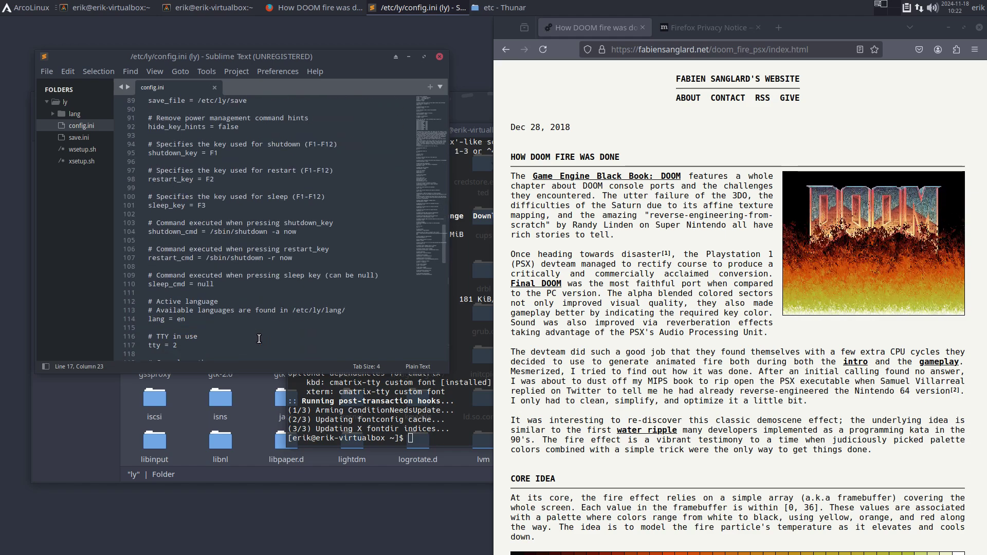
{"action": "left_click", "coordinate": [213, 153]}
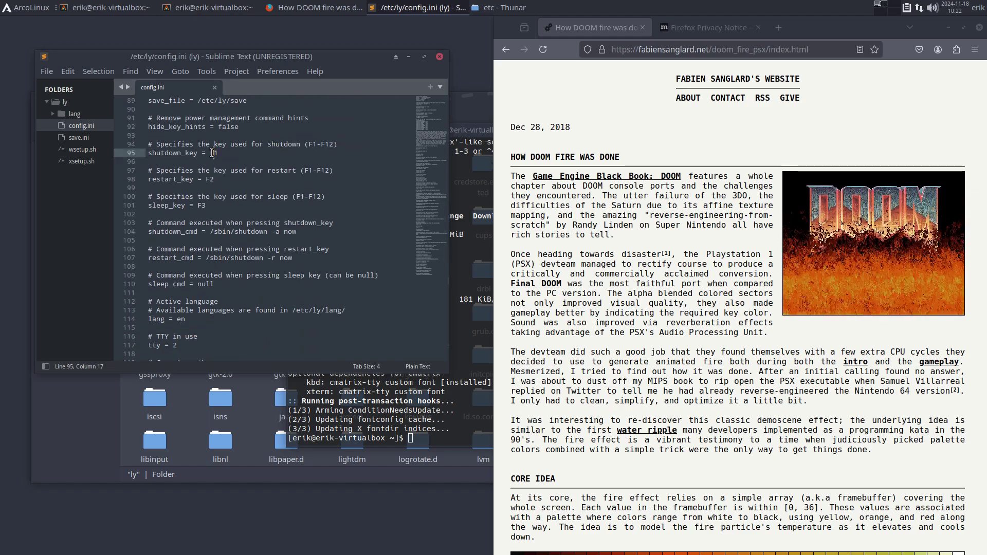
{"action": "double_click", "coordinate": [208, 179]}
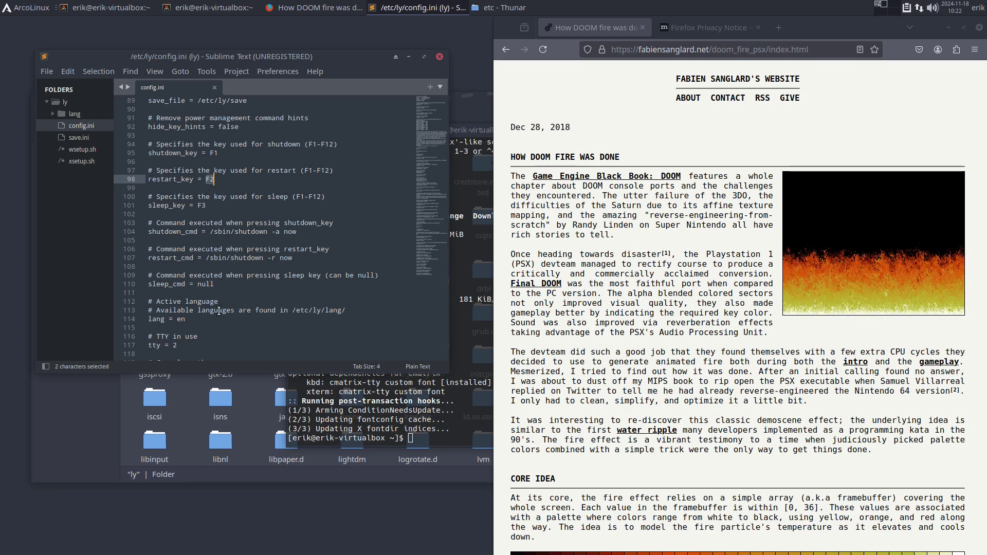
{"action": "scroll", "coordinate": [214, 314], "scroll_direction": "down", "scroll_amount": 1}
{"action": "scroll", "coordinate": [214, 314], "scroll_direction": "down", "scroll_amount": 4}
{"action": "scroll", "coordinate": [215, 315], "scroll_direction": "down", "scroll_amount": 5}
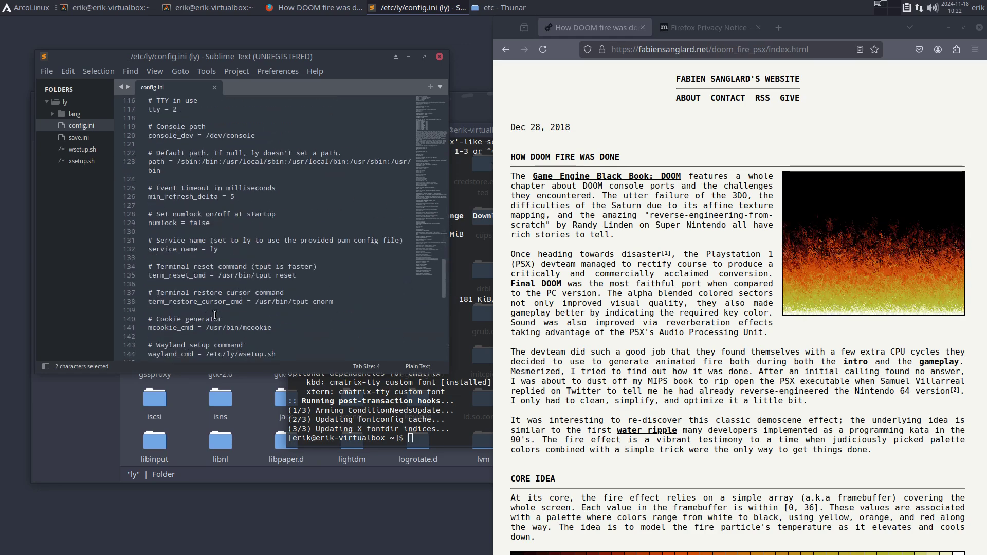
{"action": "scroll", "coordinate": [215, 317], "scroll_direction": "down", "scroll_amount": 6}
{"action": "scroll", "coordinate": [215, 316], "scroll_direction": "down", "scroll_amount": 3}
{"action": "scroll", "coordinate": [215, 315], "scroll_direction": "down", "scroll_amount": 2}
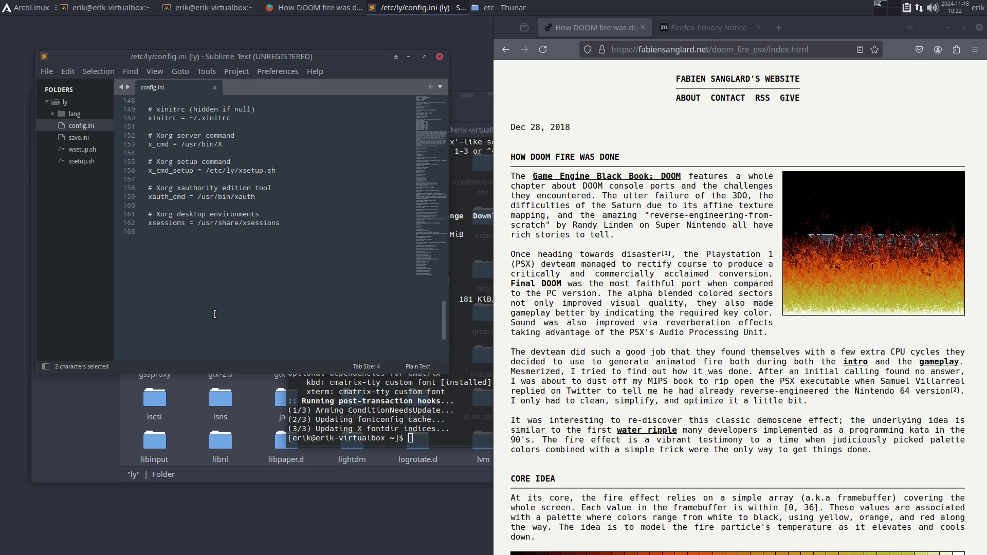
{"action": "scroll", "coordinate": [215, 313], "scroll_direction": "up", "scroll_amount": 6}
{"action": "scroll", "coordinate": [215, 314], "scroll_direction": "up", "scroll_amount": 2}
{"action": "scroll", "coordinate": [214, 314], "scroll_direction": "up", "scroll_amount": 4}
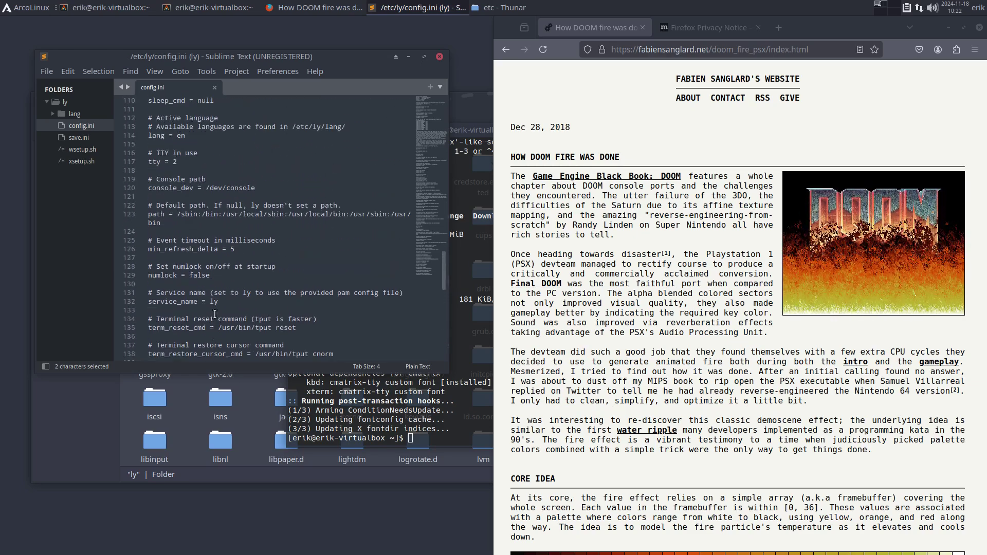
{"action": "scroll", "coordinate": [214, 314], "scroll_direction": "up", "scroll_amount": 2}
{"action": "scroll", "coordinate": [214, 314], "scroll_direction": "up", "scroll_amount": 3}
{"action": "scroll", "coordinate": [215, 314], "scroll_direction": "up", "scroll_amount": 3}
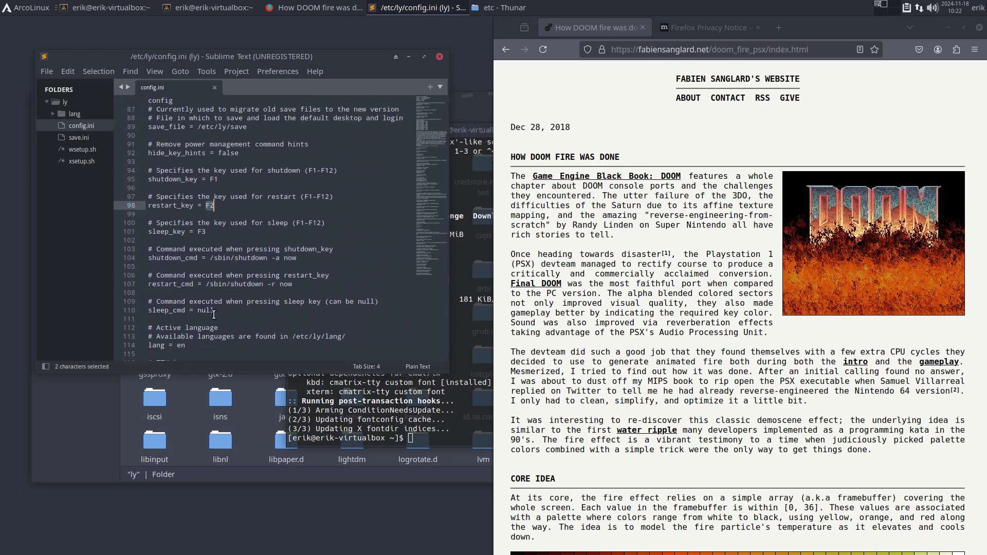
{"action": "scroll", "coordinate": [215, 314], "scroll_direction": "up", "scroll_amount": 2}
{"action": "scroll", "coordinate": [215, 314], "scroll_direction": "up", "scroll_amount": 1}
{"action": "scroll", "coordinate": [214, 314], "scroll_direction": "up", "scroll_amount": 1}
{"action": "scroll", "coordinate": [213, 316], "scroll_direction": "up", "scroll_amount": 2}
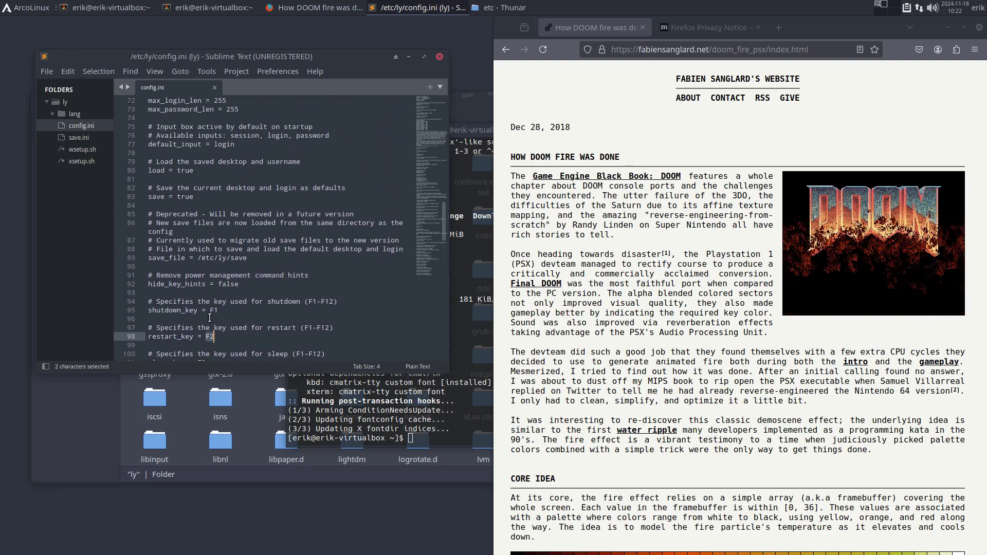
{"action": "scroll", "coordinate": [210, 318], "scroll_direction": "up", "scroll_amount": 3}
{"action": "scroll", "coordinate": [210, 318], "scroll_direction": "up", "scroll_amount": 1}
{"action": "scroll", "coordinate": [208, 318], "scroll_direction": "up", "scroll_amount": 1}
{"action": "scroll", "coordinate": [209, 318], "scroll_direction": "up", "scroll_amount": 3}
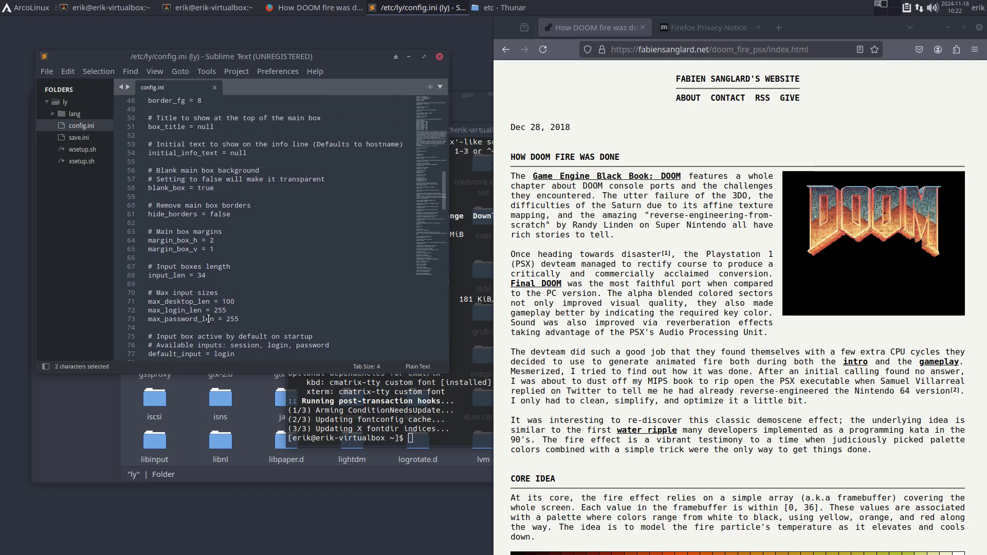
Close the config editor and log out of the Xfce session from the user menu
{"action": "left_click", "coordinate": [440, 56]}
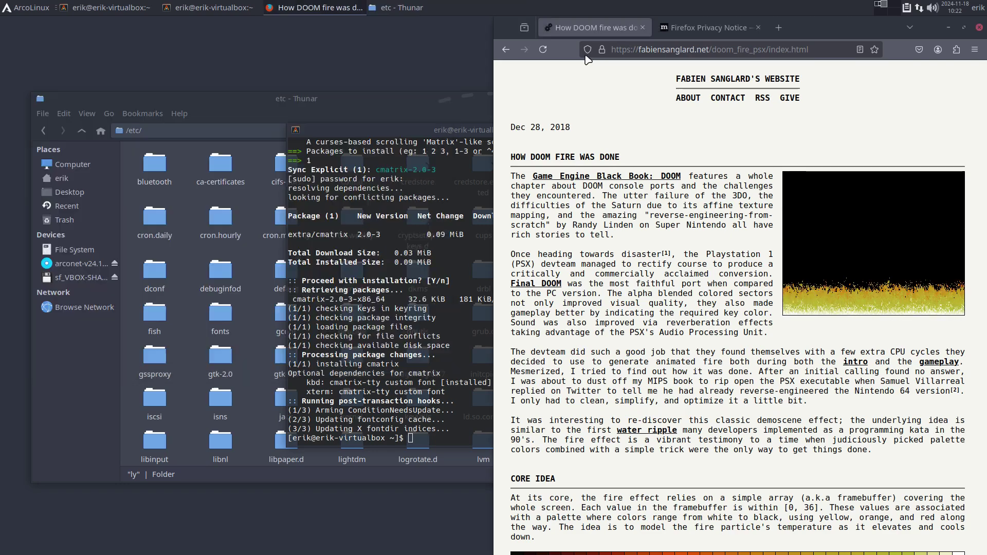
{"action": "left_click", "coordinate": [978, 9]}
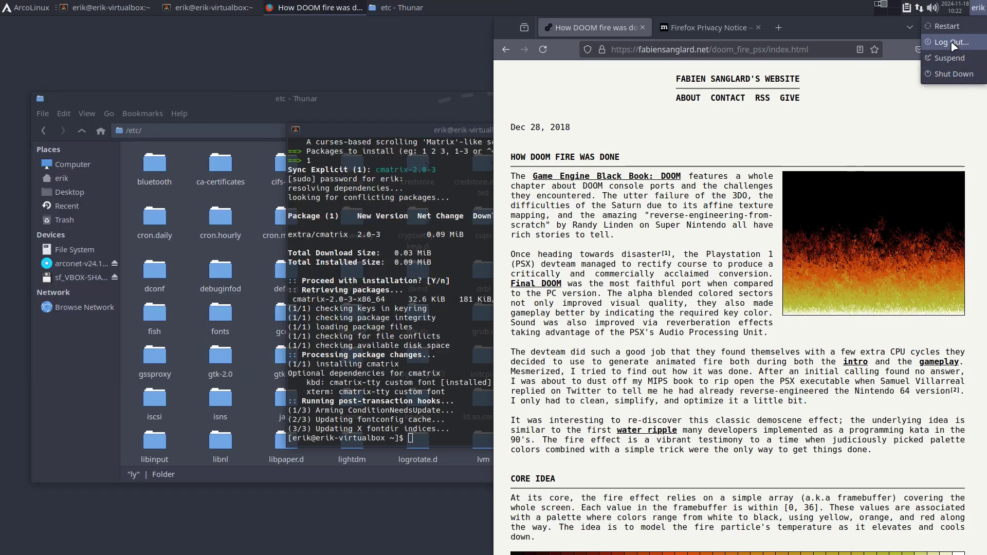
{"action": "left_click", "coordinate": [948, 77]}
{"action": "left_click", "coordinate": [437, 251]}
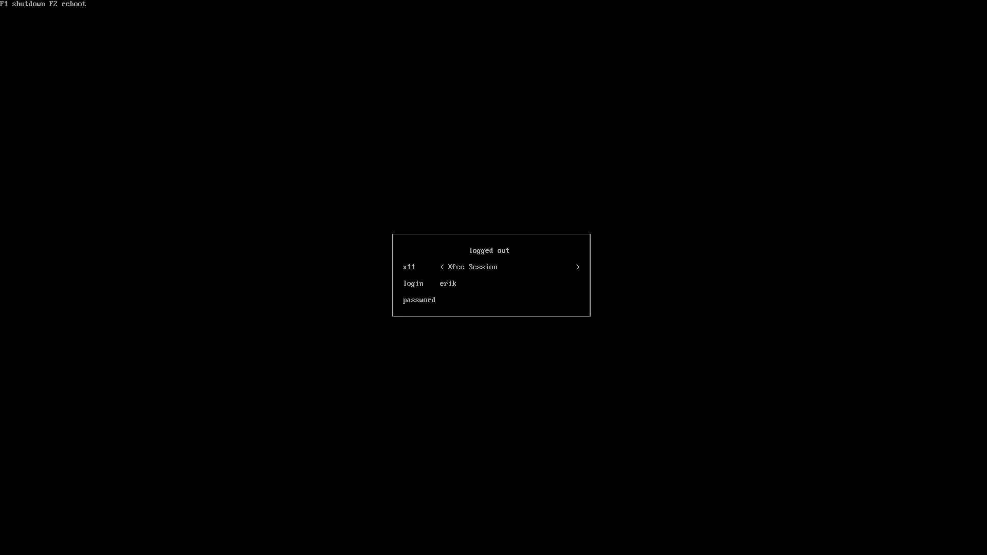
{"action": "type", "text": "****"}
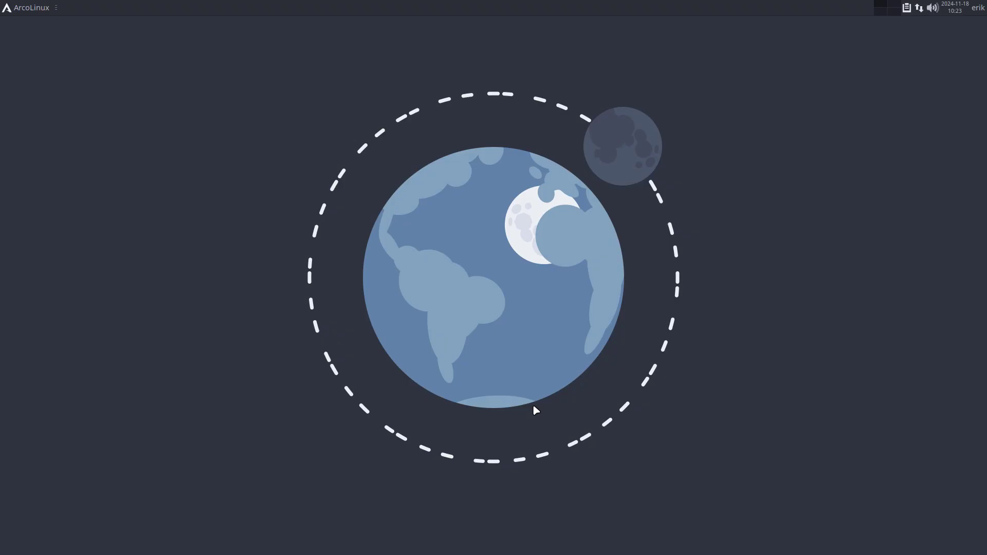
Run cmatrix in a new terminal, close it, and restart from the user menu
{"action": "key", "text": "ctrl+alt+t"}
{"action": "type", "text": "cmatrix"}
{"action": "key", "text": "Return"}
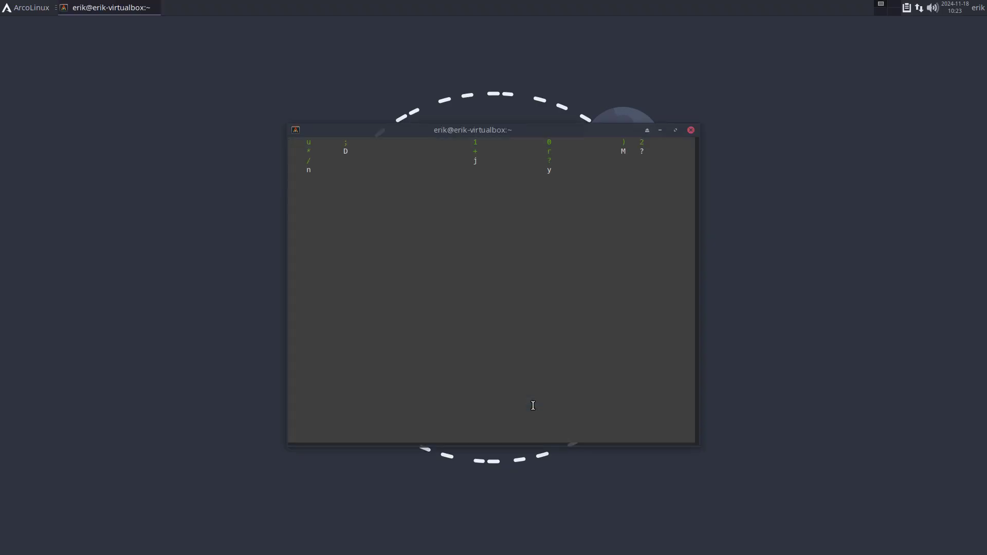
{"action": "left_click", "coordinate": [691, 130]}
{"action": "left_click", "coordinate": [978, 8]}
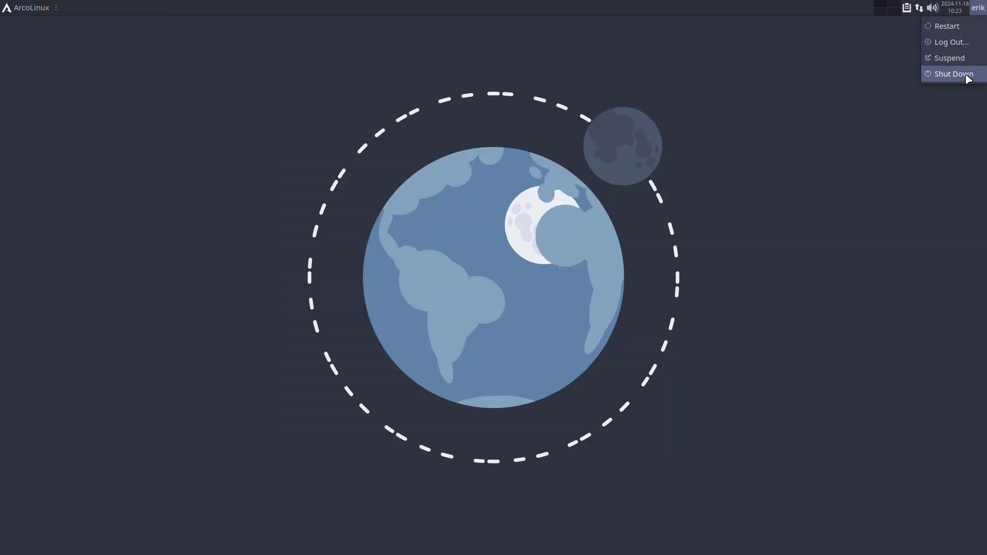
{"action": "left_click", "coordinate": [949, 26]}
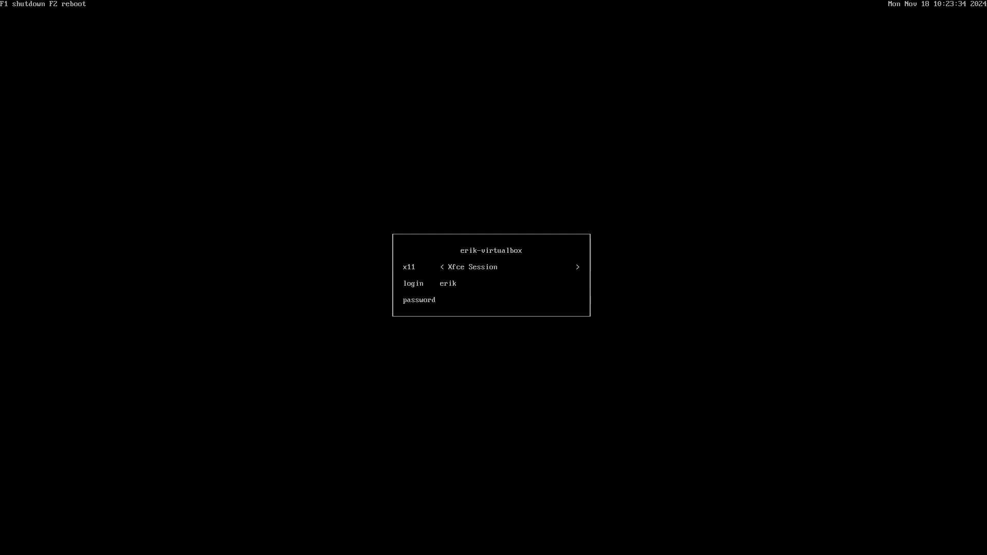
{"action": "type", "text": "****"}
Log in, select CMatrix on line 4 of config.ini, and open a terminal alongside
{"action": "key", "text": "Return"}
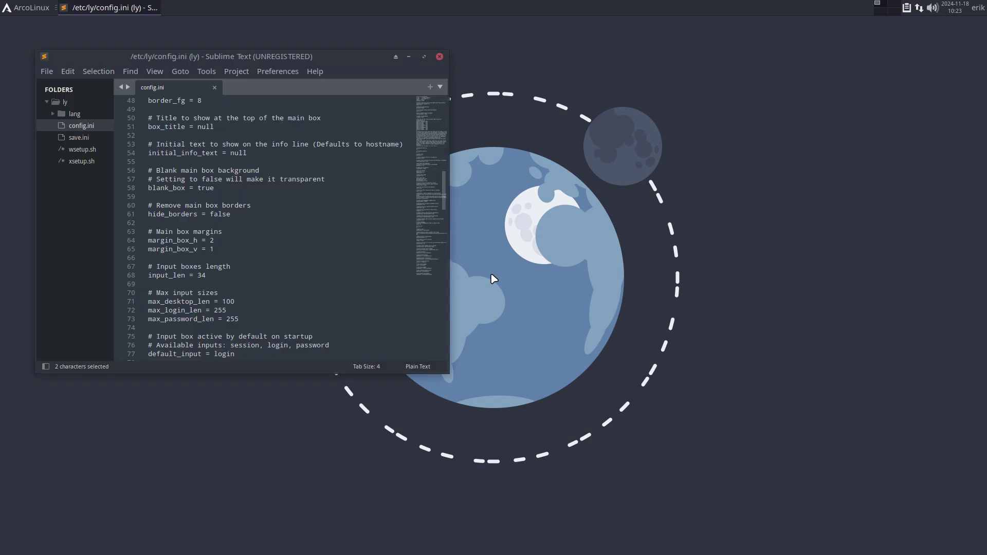
{"action": "scroll", "coordinate": [326, 198], "scroll_direction": "up", "scroll_amount": 3}
{"action": "scroll", "coordinate": [385, 176], "scroll_direction": "up", "scroll_amount": 2}
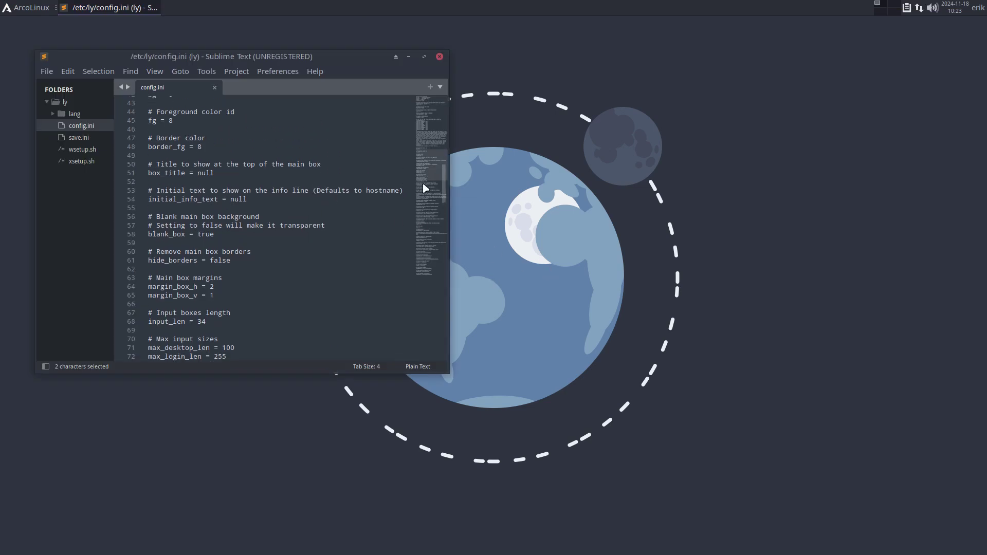
{"action": "scroll", "coordinate": [423, 185], "scroll_direction": "down", "scroll_amount": 5}
{"action": "scroll", "coordinate": [423, 186], "scroll_direction": "up", "scroll_amount": 15}
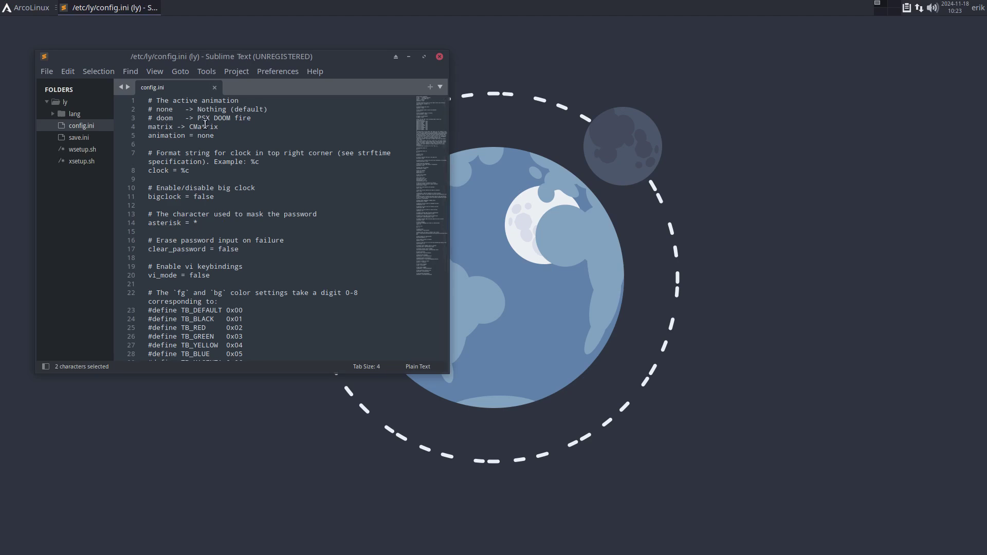
{"action": "double_click", "coordinate": [205, 127]}
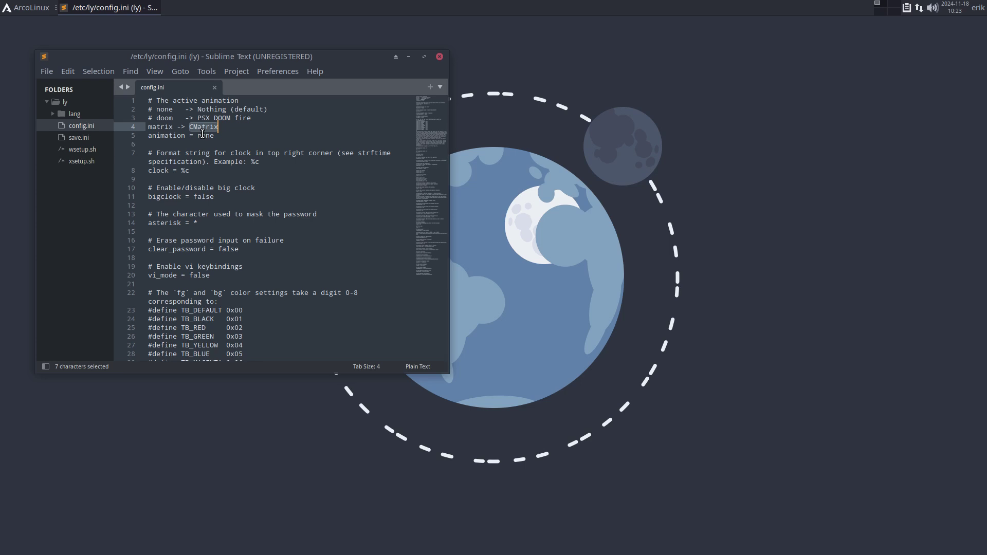
{"action": "left_click", "coordinate": [582, 172]}
{"action": "key", "text": "ctrl+alt+t"}
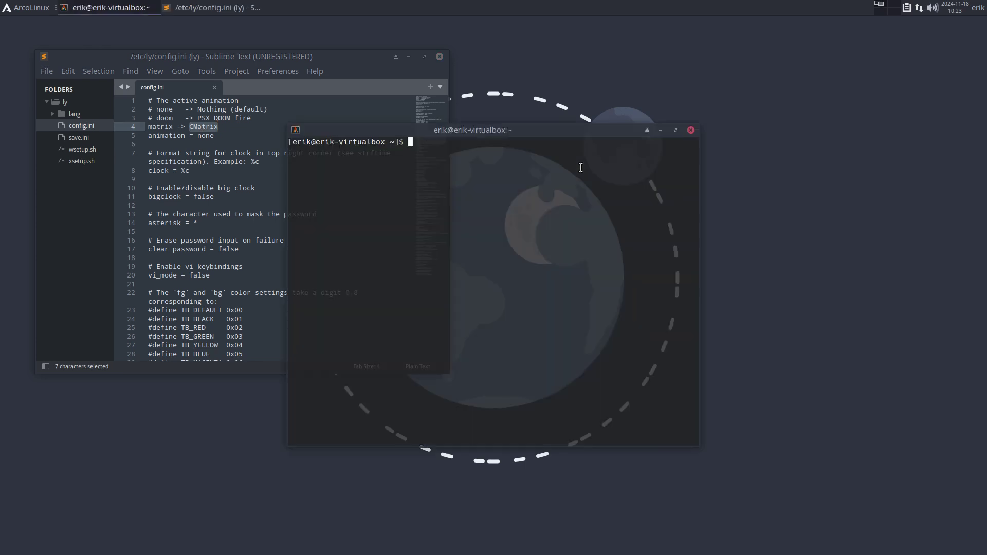
{"action": "type", "text": "cmatrix"}
Change CMatrix to lowercase cmatrix, save with the password, and open the session menu
{"action": "left_click", "coordinate": [208, 132]}
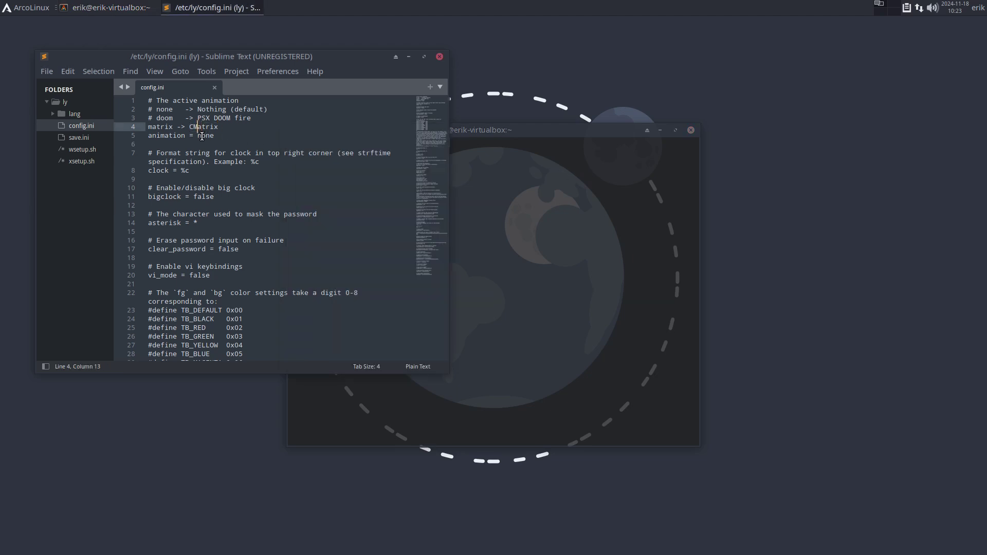
{"action": "key", "text": "BackSpace"}
{"action": "key", "text": "BackSpace"}
{"action": "type", "text": "cm"}
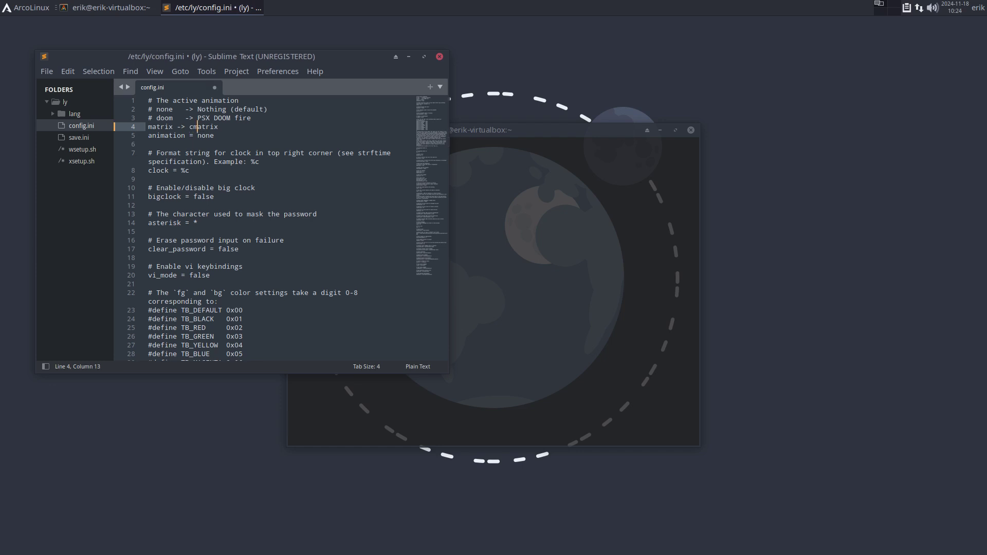
{"action": "key", "text": "ctrl+s"}
{"action": "type", "text": "*"}
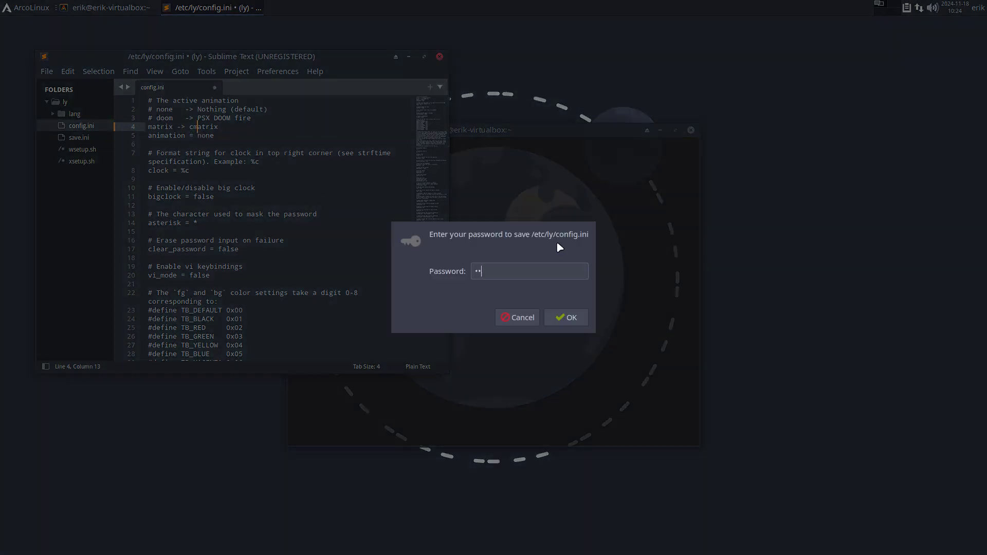
{"action": "type", "text": "***"}
{"action": "key", "text": "Return"}
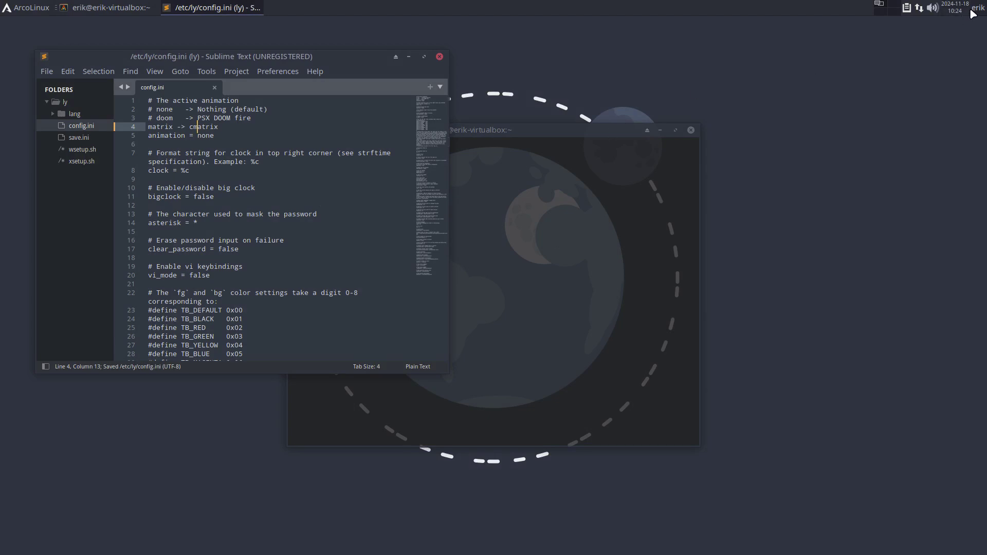
{"action": "left_click", "coordinate": [976, 10]}
Log out to the ly screen, reboot, and sign back in with the password
{"action": "left_click", "coordinate": [964, 43]}
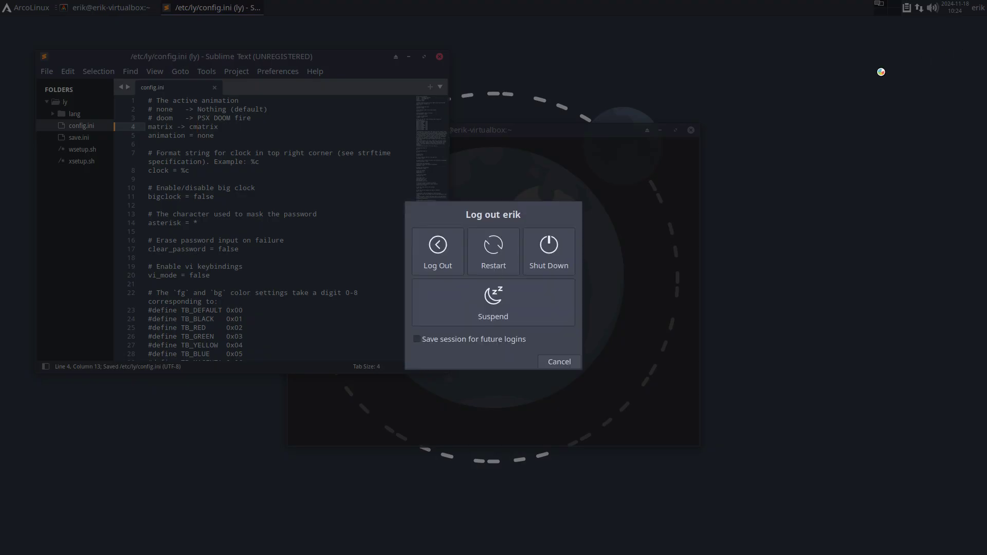
{"action": "left_click", "coordinate": [415, 246]}
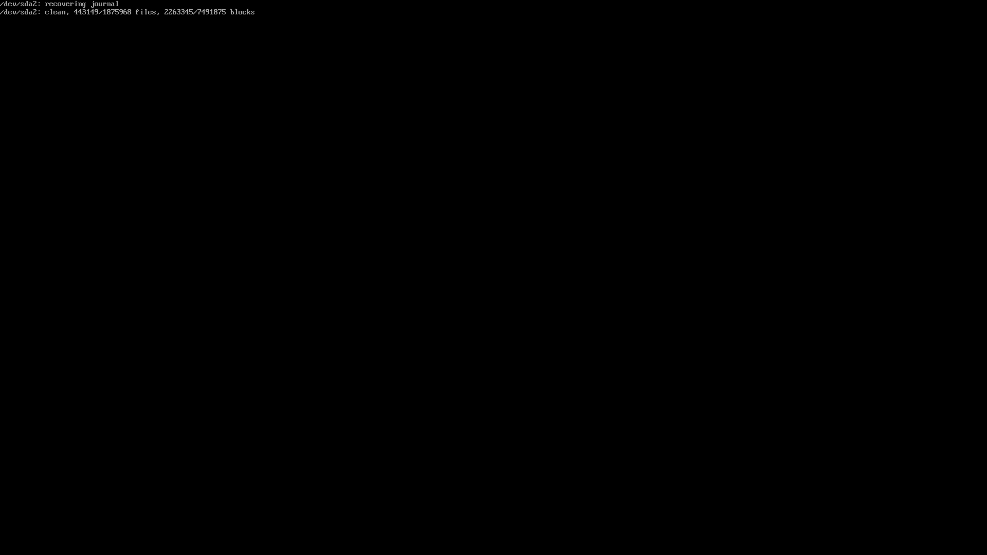
{"action": "type", "text": "erik"}
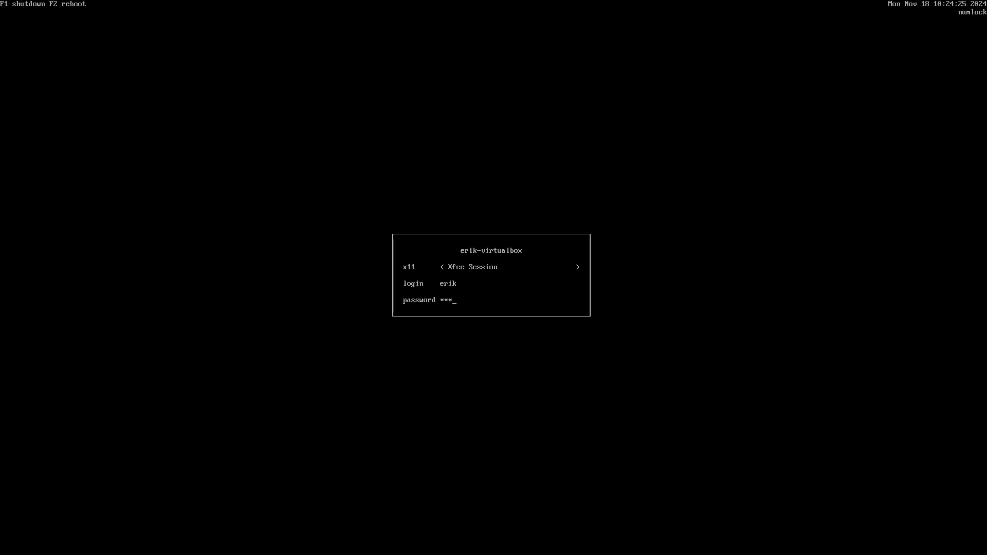
{"action": "key", "text": "Return"}
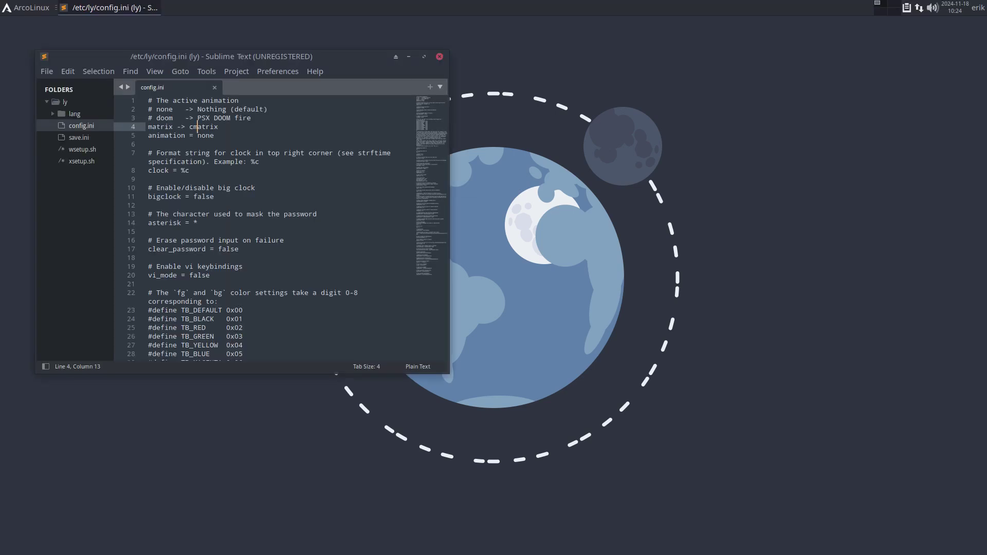
Undo the line 4 edits to restore the commented matrix line
{"action": "key", "text": "Left"}
{"action": "key", "text": "Left"}
{"action": "key", "text": "Left"}
{"action": "key", "text": "Down"}
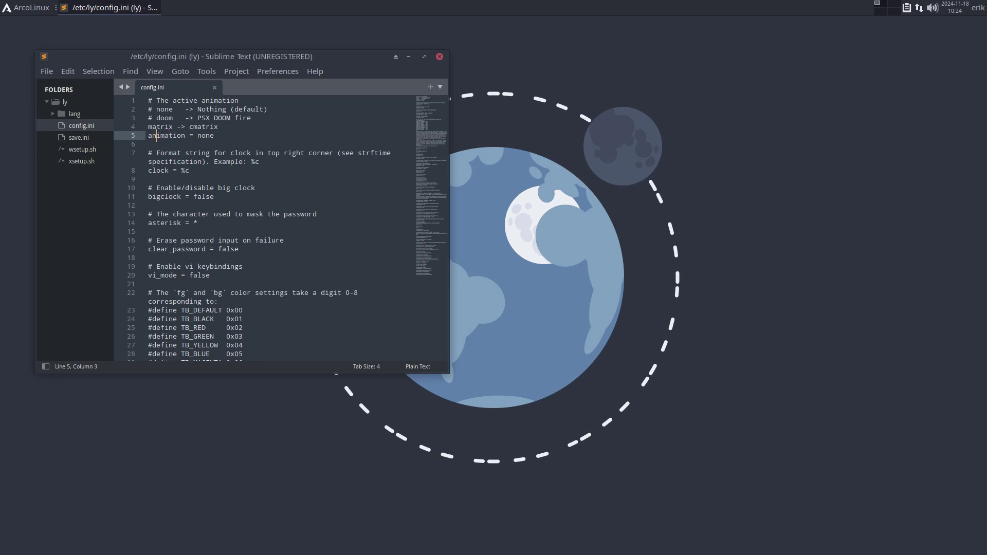
{"action": "key", "text": "Home"}
{"action": "key", "text": "Up"}
{"action": "type", "text": "#"}
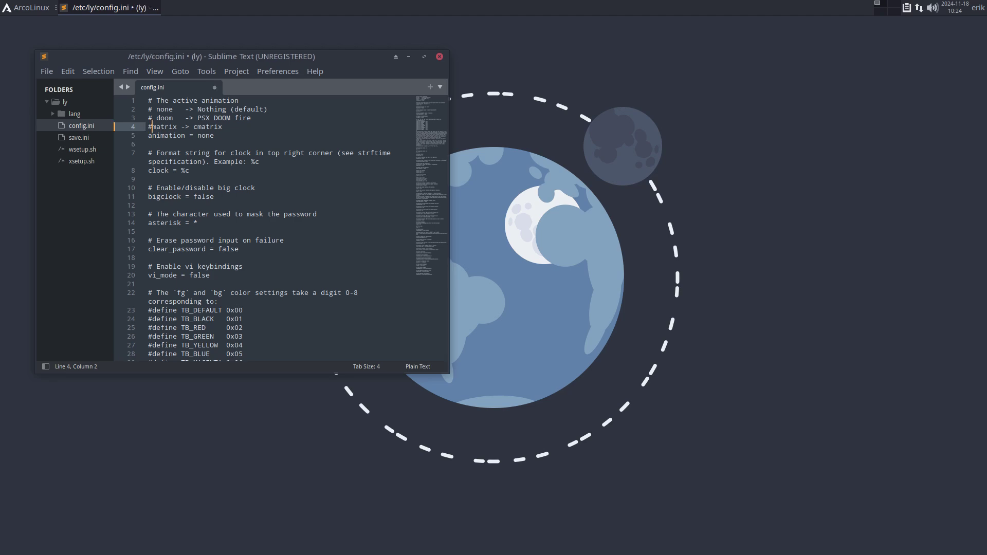
{"action": "key", "text": "ctrl+z"}
{"action": "key", "text": "ctrl+z"}
Change animation = none to animation = matrix and save with the sudo password
{"action": "key", "text": "ctrl+z"}
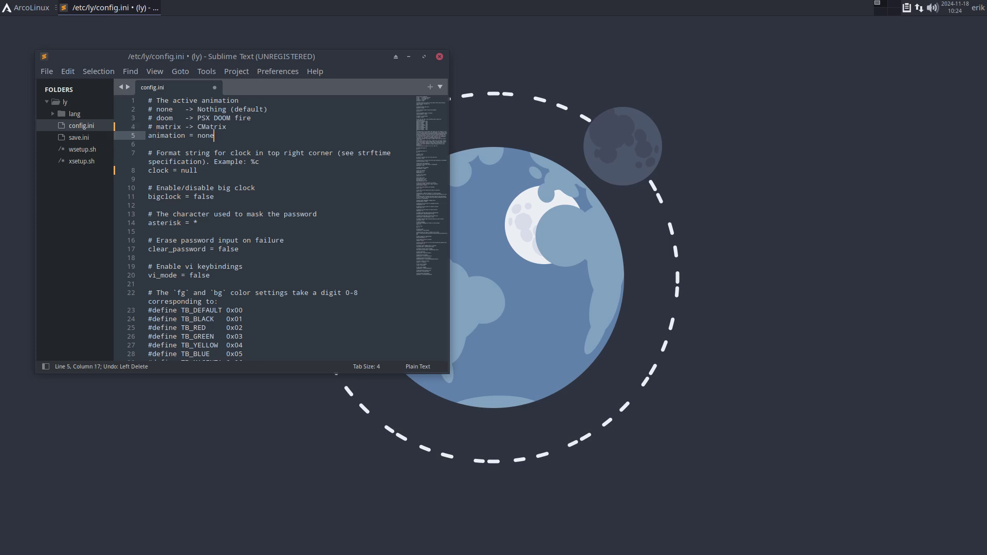
{"action": "key", "text": "ctrl+z"}
{"action": "key", "text": "BackSpace"}
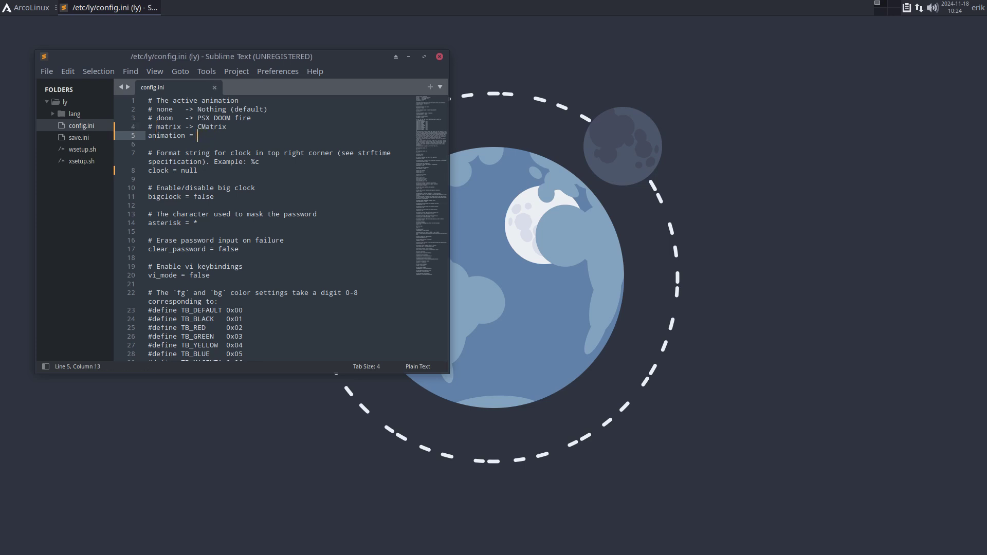
{"action": "type", "text": "matrix"}
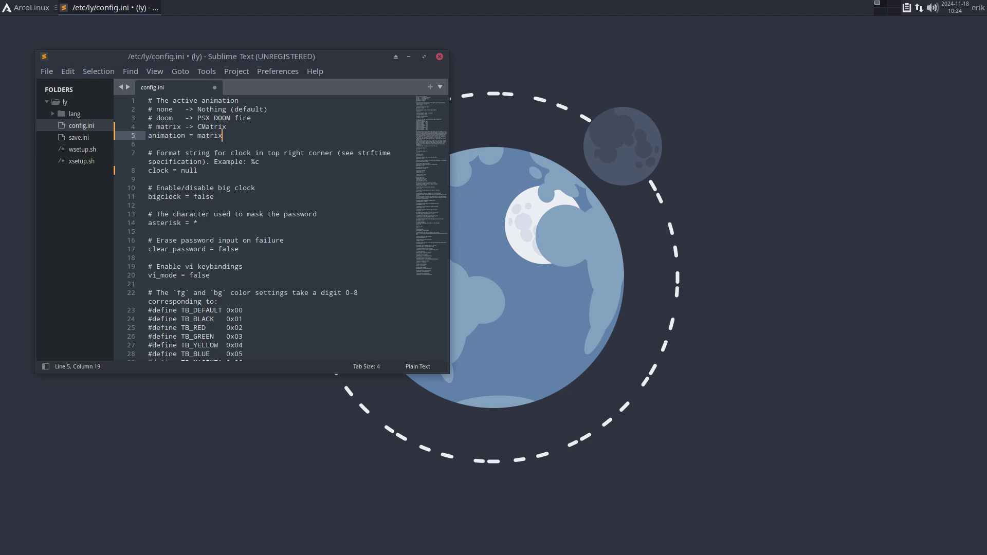
{"action": "key", "text": "ctrl+s"}
{"action": "type", "text": "****"}
{"action": "key", "text": "Return"}
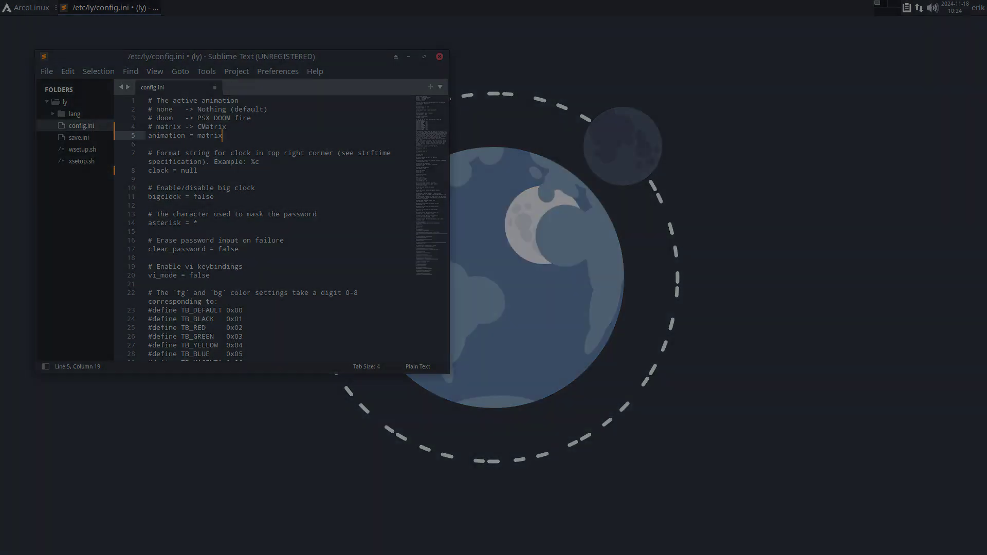
Log out with super+x, screenshot the matrix ly login screen, and sign back in
{"action": "key", "text": "super+x"}
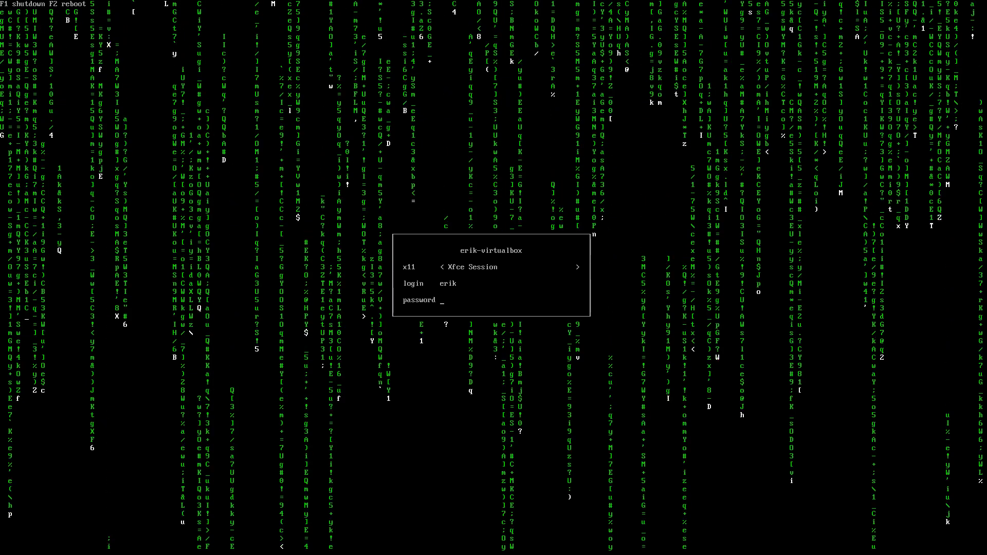
{"action": "mouse_move", "coordinate": [3, 1]}
{"action": "left_mouse_down"}
{"action": "mouse_move", "coordinate": [224, 391]}
{"action": "mouse_move", "coordinate": [982, 554]}
{"action": "left_mouse_up"}
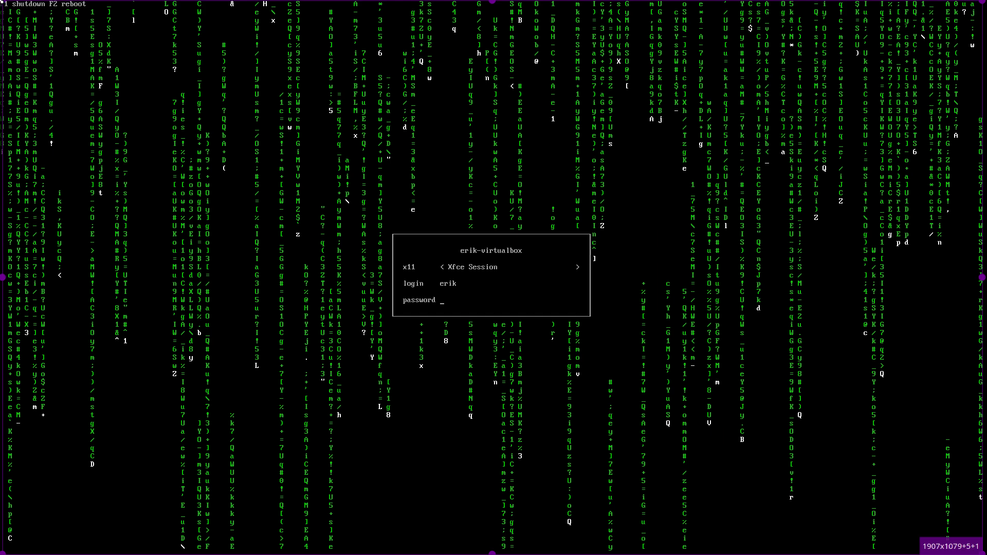
{"action": "left_click_drag", "start_coordinate": [2, 1], "coordinate": [0, 0]}
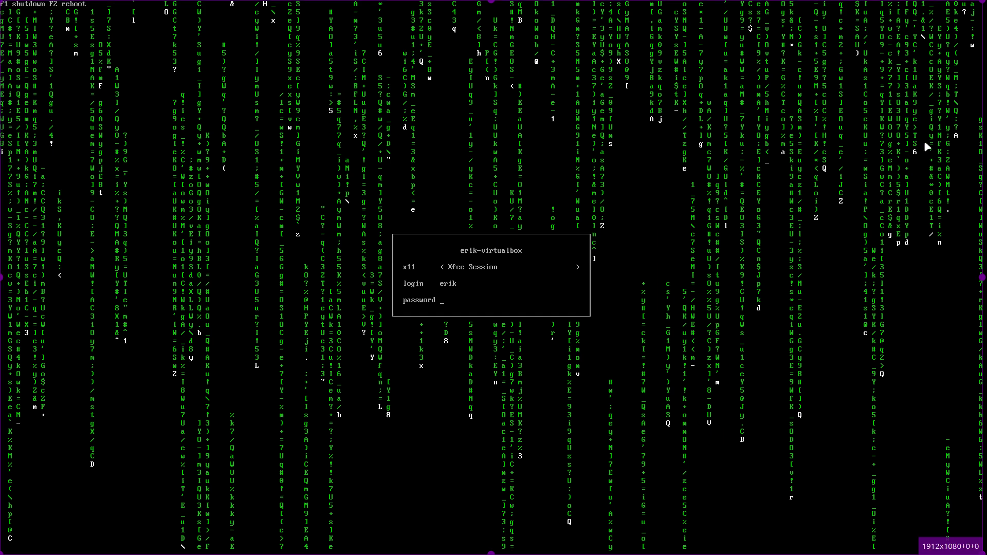
{"action": "key", "text": "Return"}
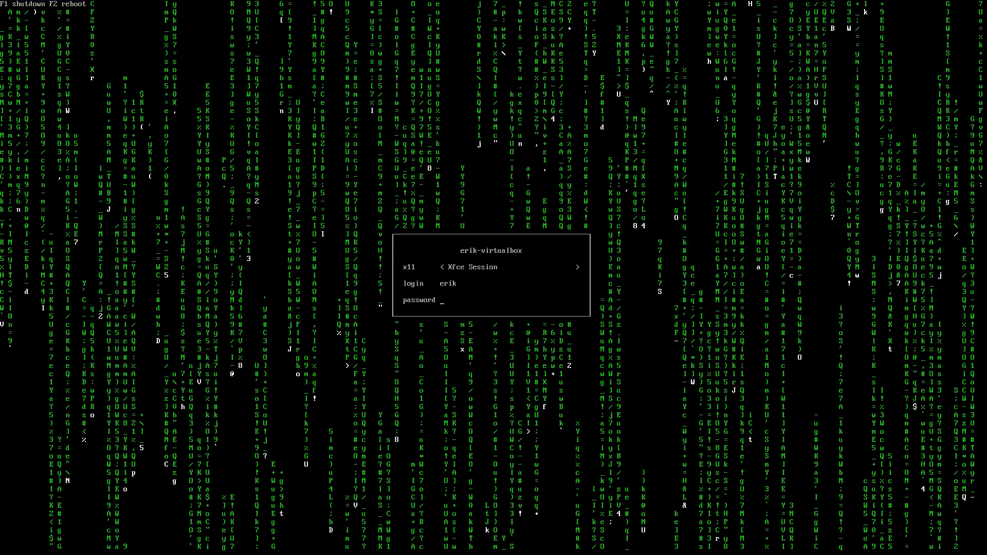
{"action": "type", "text": "****"}
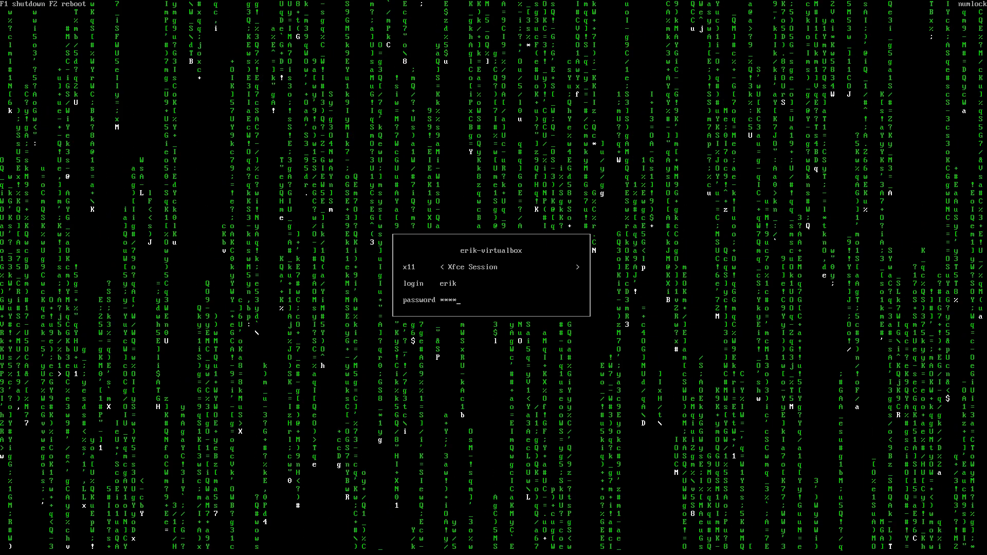
{"action": "key", "text": "Return"}
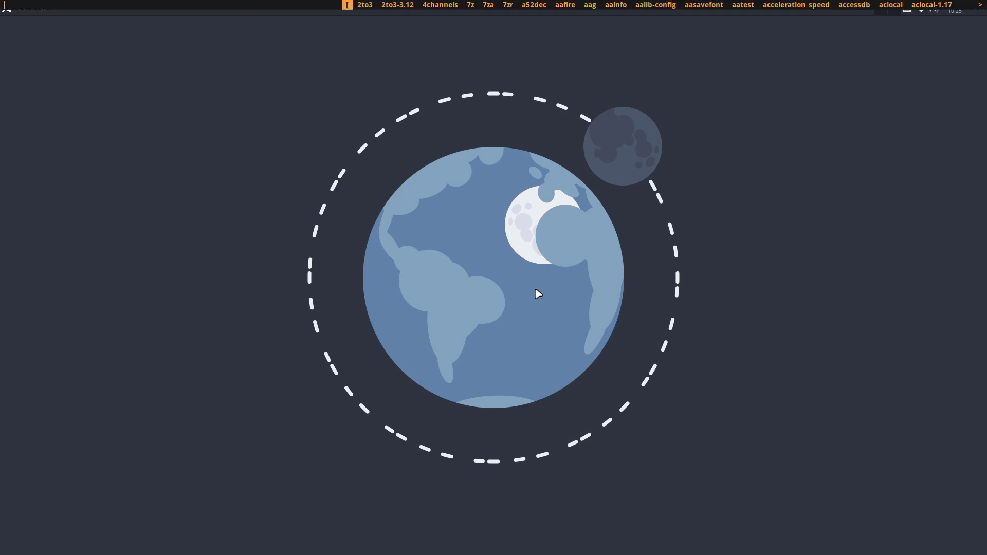
{"action": "type", "text": "subl"}
Set animation = doom in config.ini via subl, save with sudo password, and log out
{"action": "key", "text": "Return"}
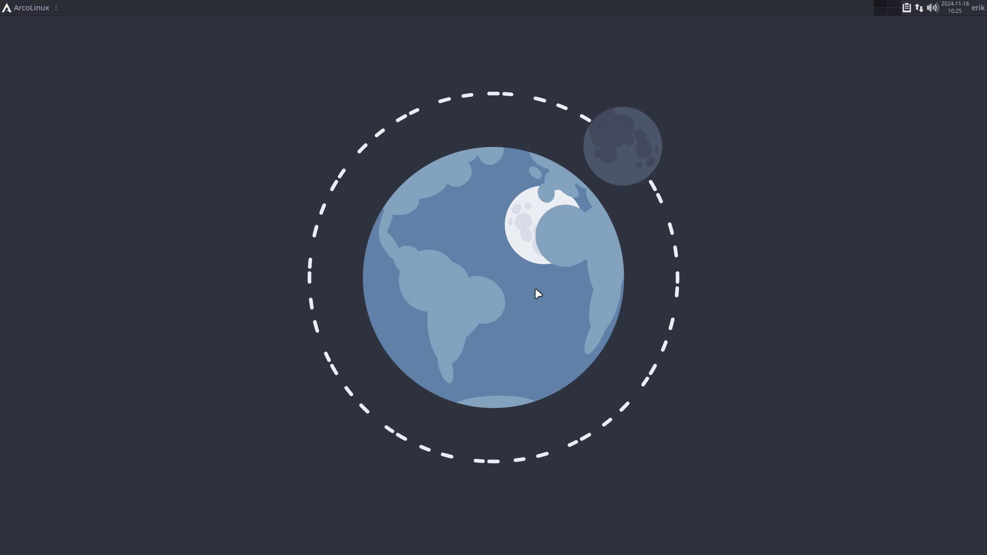
{"action": "key", "text": "BackSpace"}
{"action": "key", "text": "BackSpace"}
{"action": "key", "text": "BackSpace"}
{"action": "key", "text": "BackSpace"}
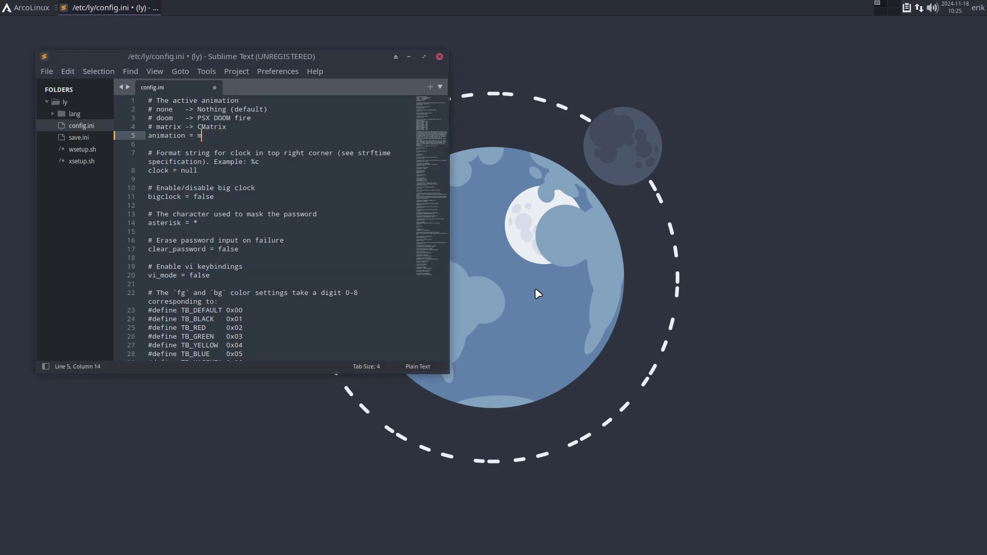
{"action": "key", "text": "BackSpace"}
{"action": "key", "text": "BackSpace"}
{"action": "type", "text": "coom"}
{"action": "key", "text": "ctrl+s"}
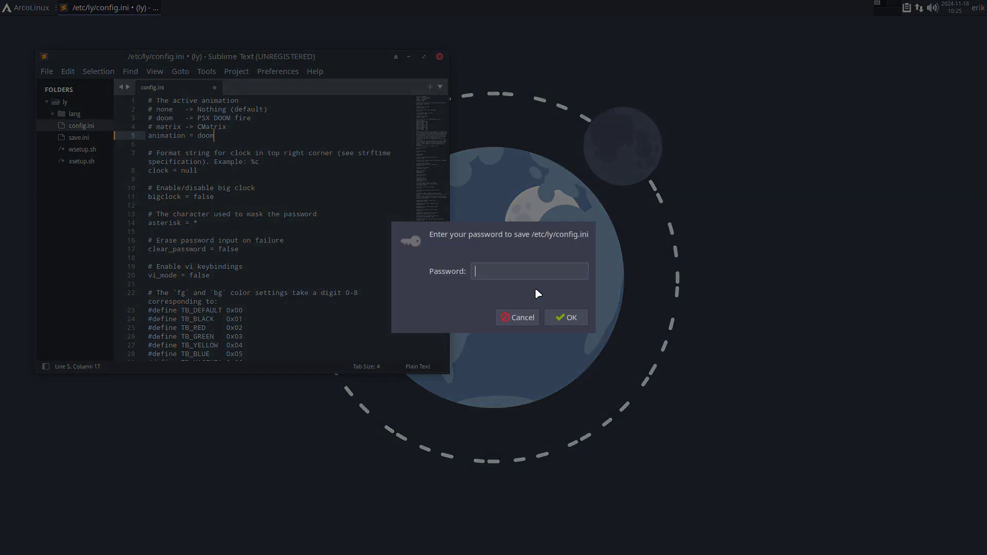
{"action": "type", "text": "****"}
{"action": "key", "text": "Return"}
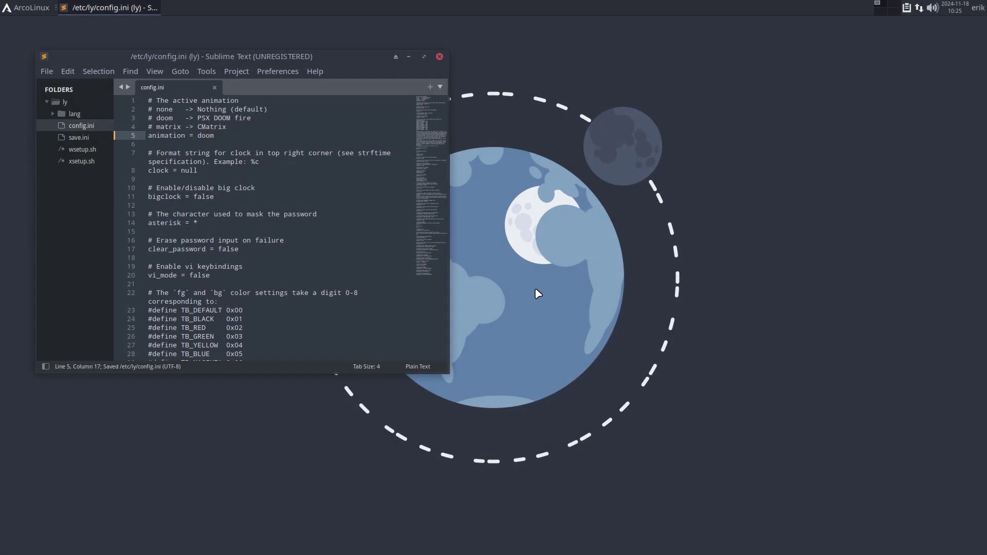
{"action": "key", "text": "super+x"}
{"action": "key", "text": "l"}
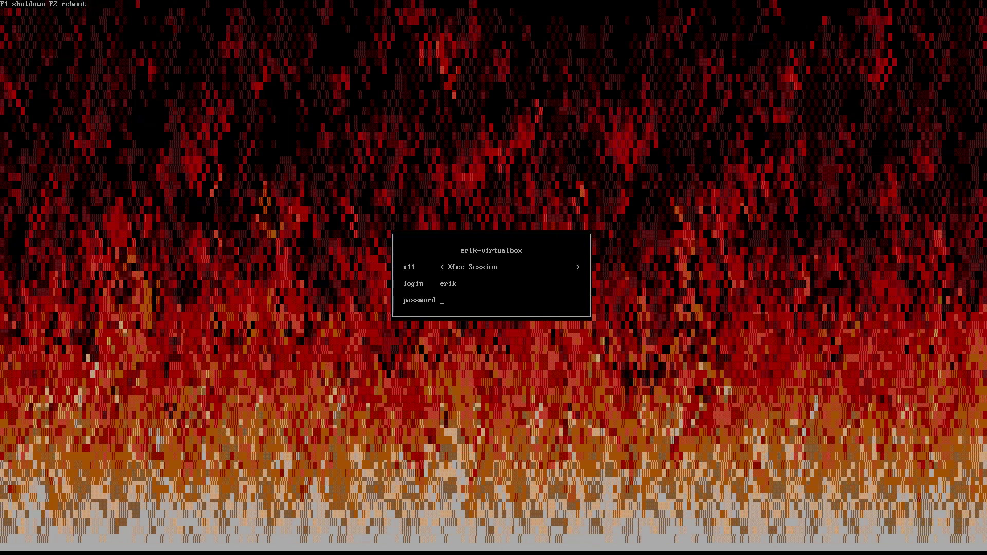
{"action": "type", "text": "****"}
Submit the password on Ly's doom fire login screen to reach the Xfce desktop
{"action": "key", "text": "Return"}
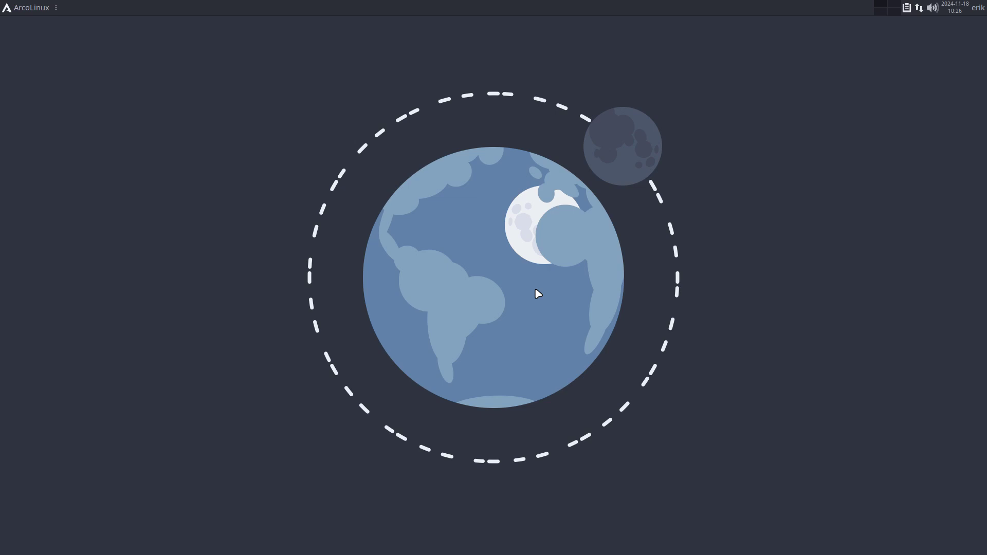
Run tosddm in a new terminal with the sudo password to make SDDM the display manager
{"action": "key", "text": "super+shift+Return"}
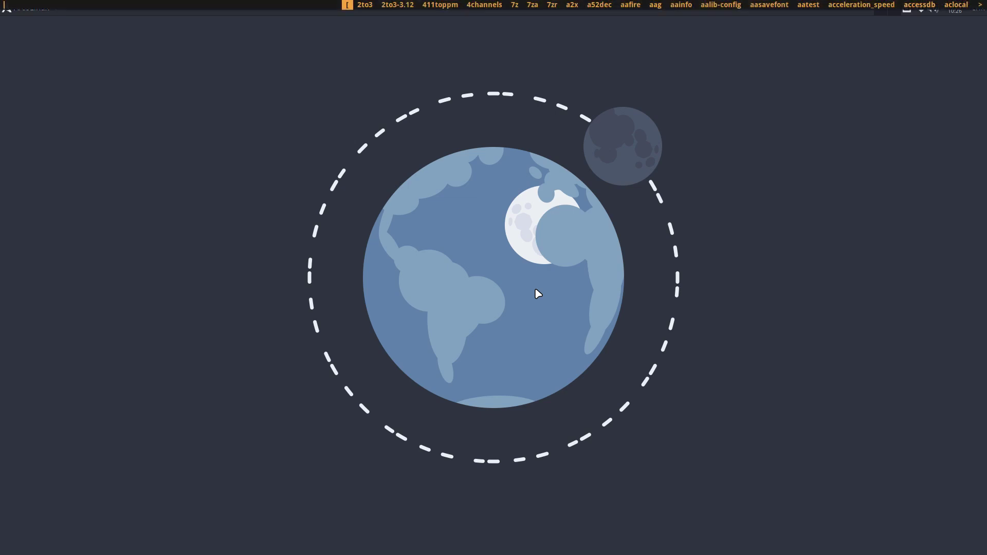
{"action": "key", "text": "Escape"}
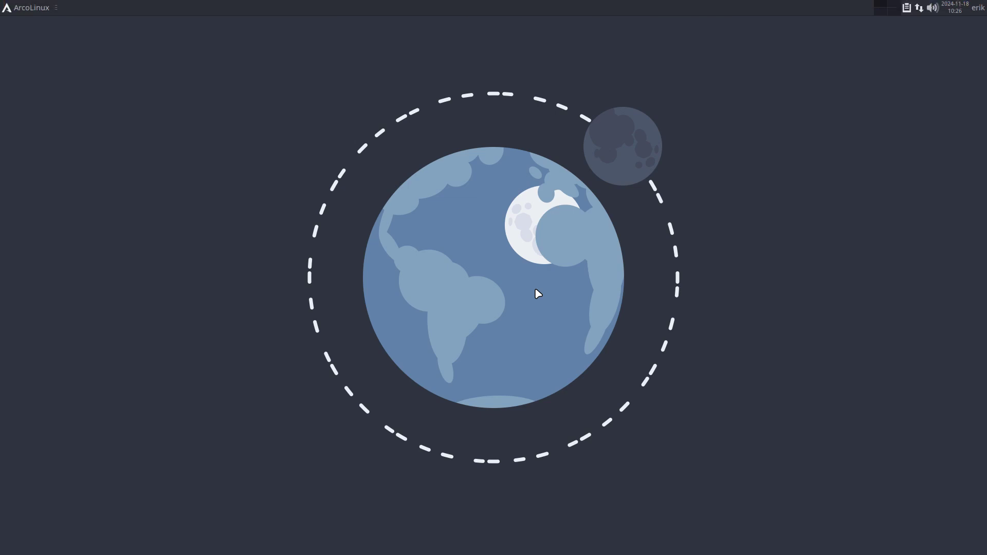
{"action": "key", "text": "super+Return"}
{"action": "type", "text": "to"}
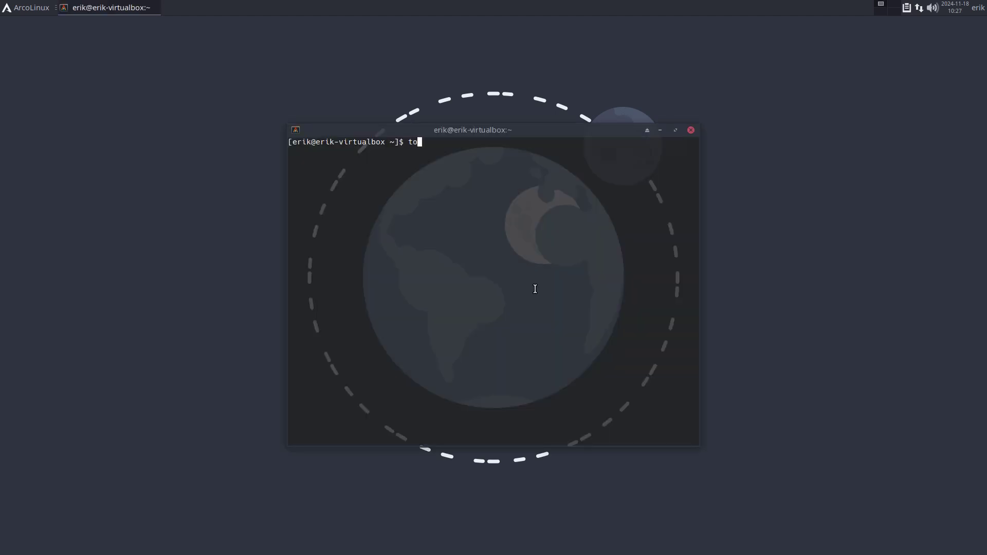
{"action": "type", "text": "sddm"}
{"action": "key", "text": "Return"}
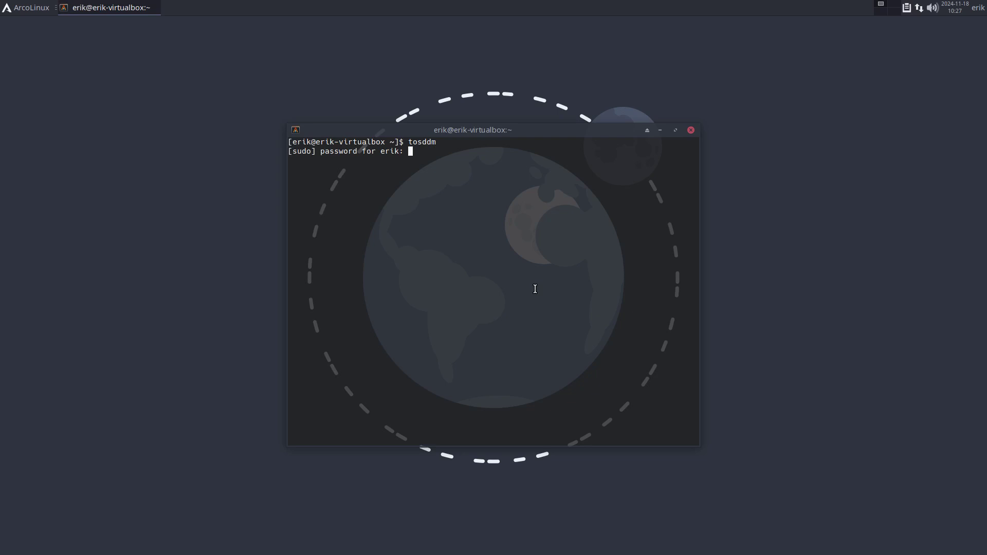
{"action": "key", "text": "Return"}
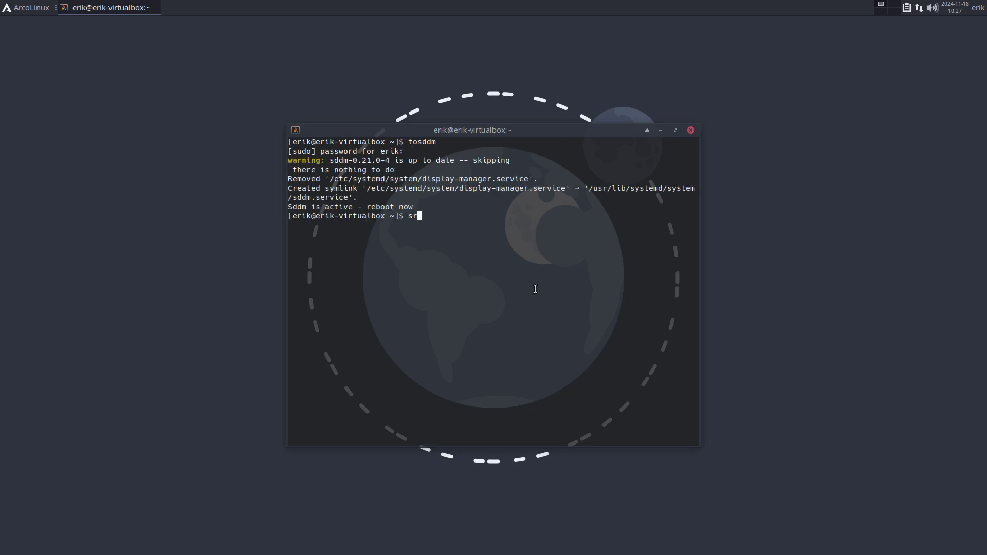